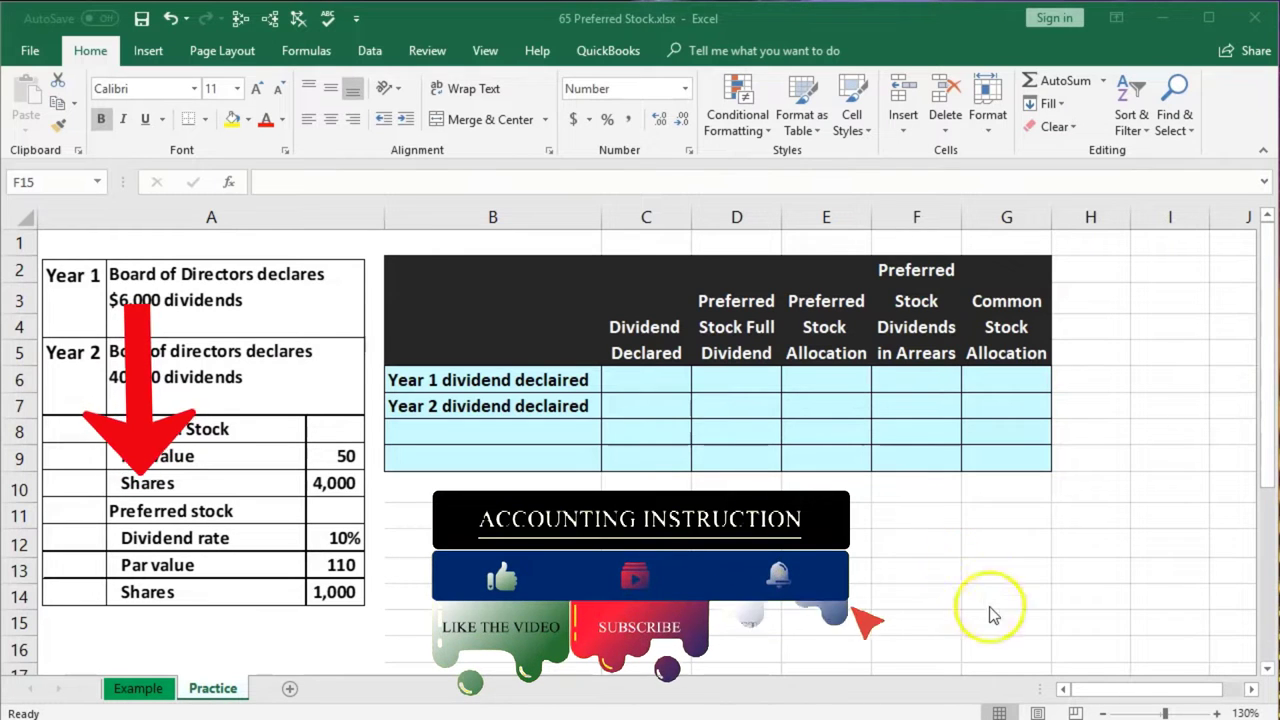
# - Zoom the worksheet in from 130% to 140%
pyautogui.click(1218, 713)
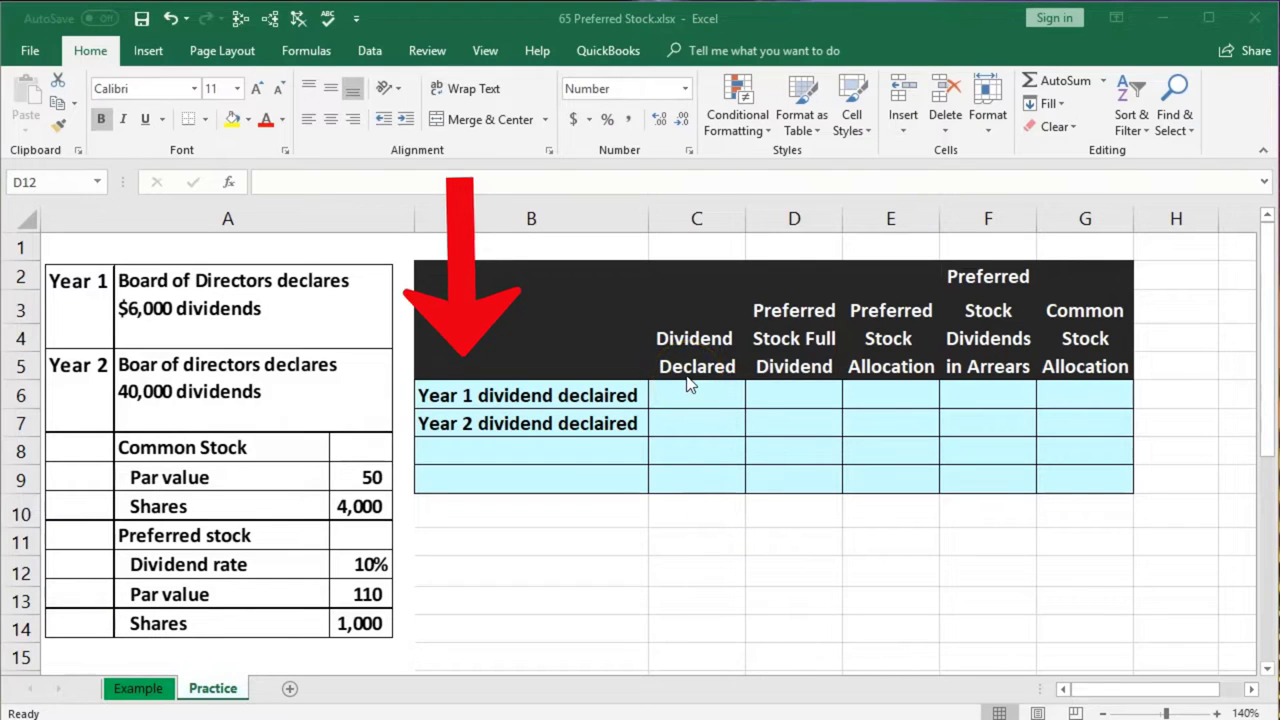
pyautogui.click(660, 338)
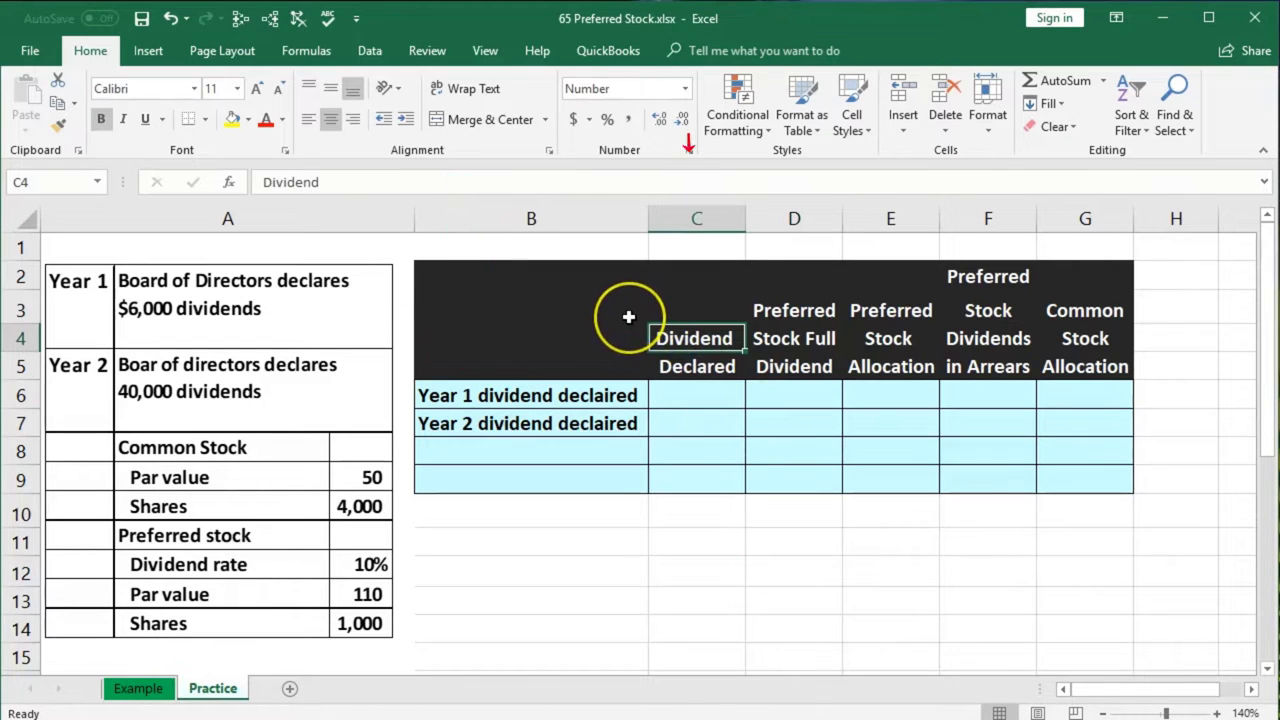
pyautogui.press('Down')
pyautogui.press('Down')
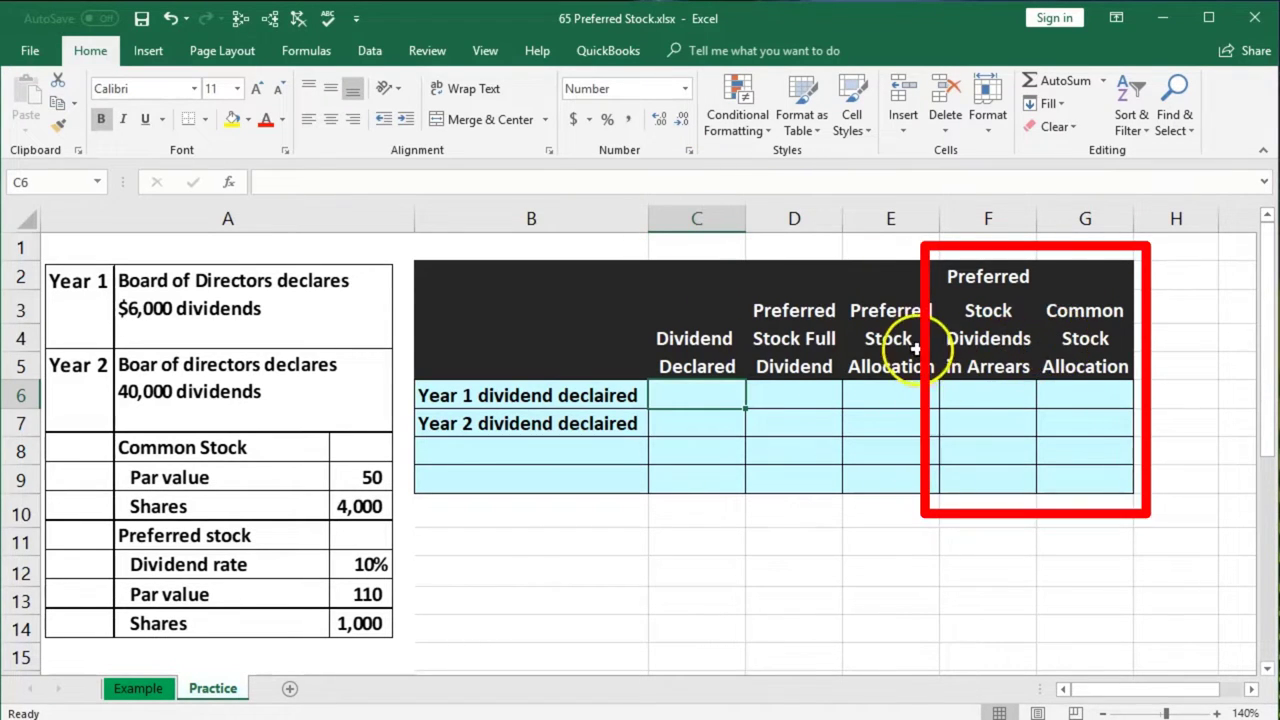
pyautogui.click(1068, 313)
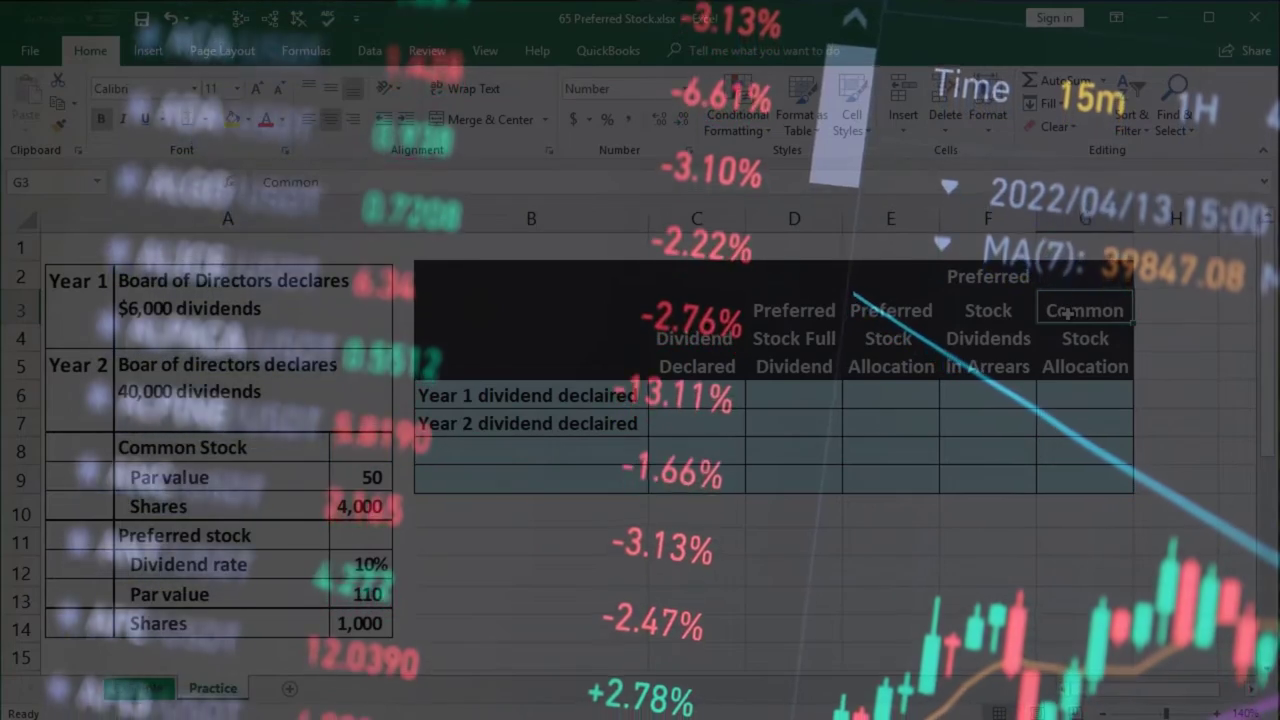
pyautogui.click(805, 400)
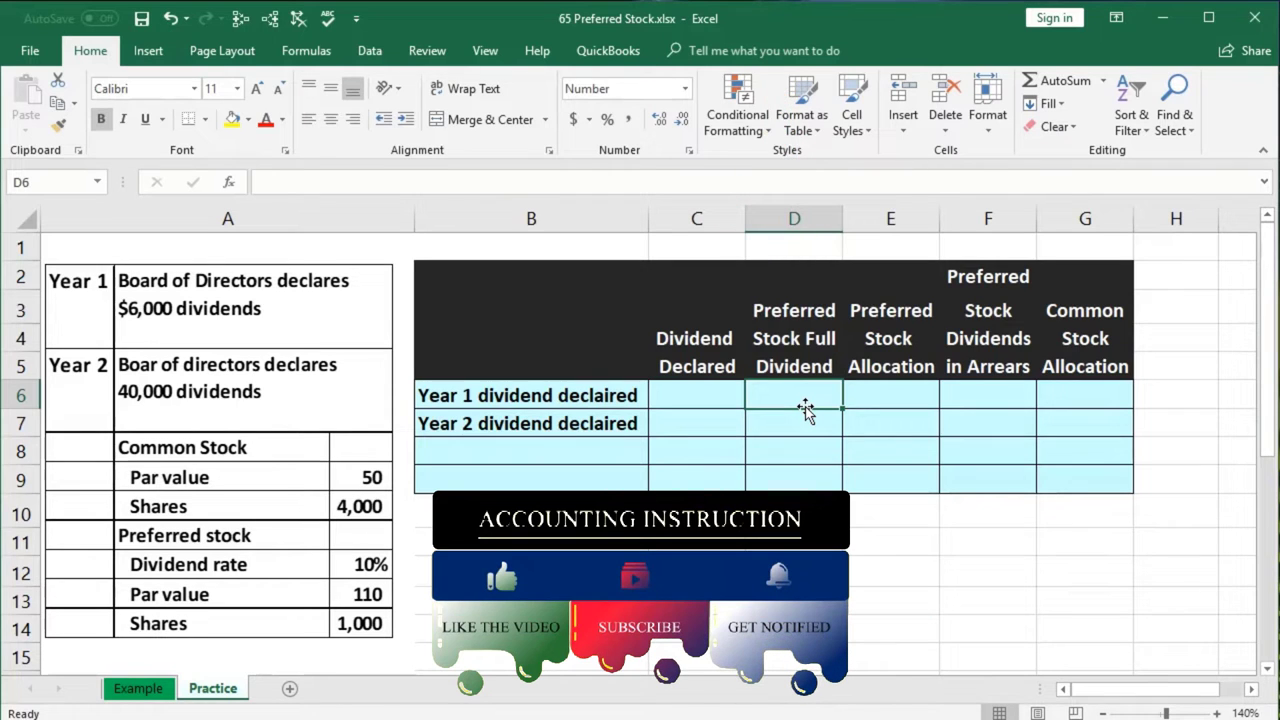
pyautogui.press('Right')
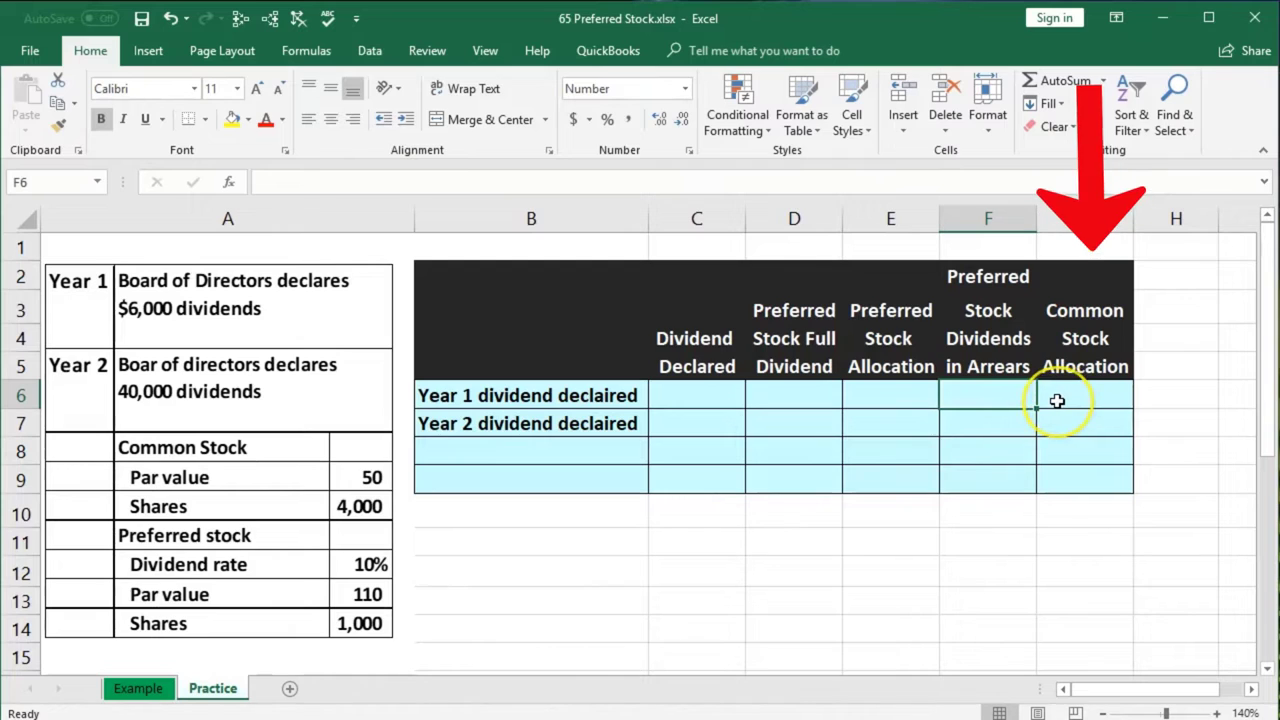
pyautogui.click(1100, 402)
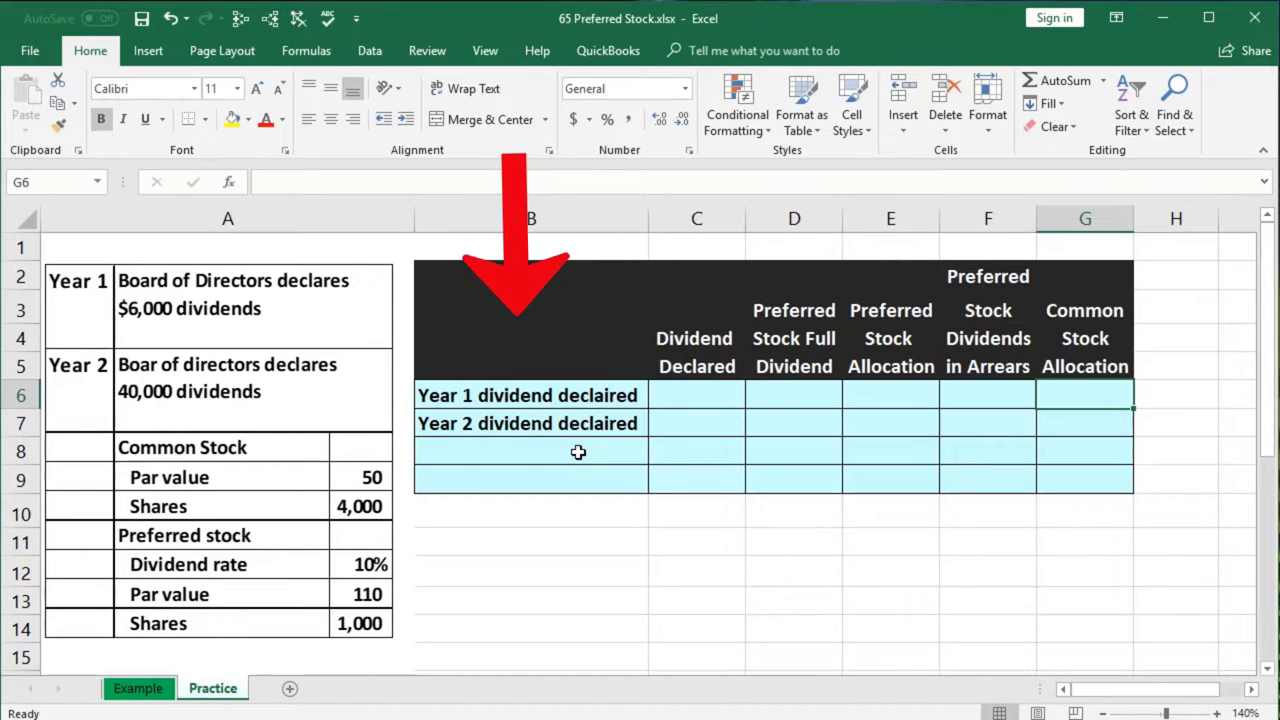
pyautogui.click(823, 393)
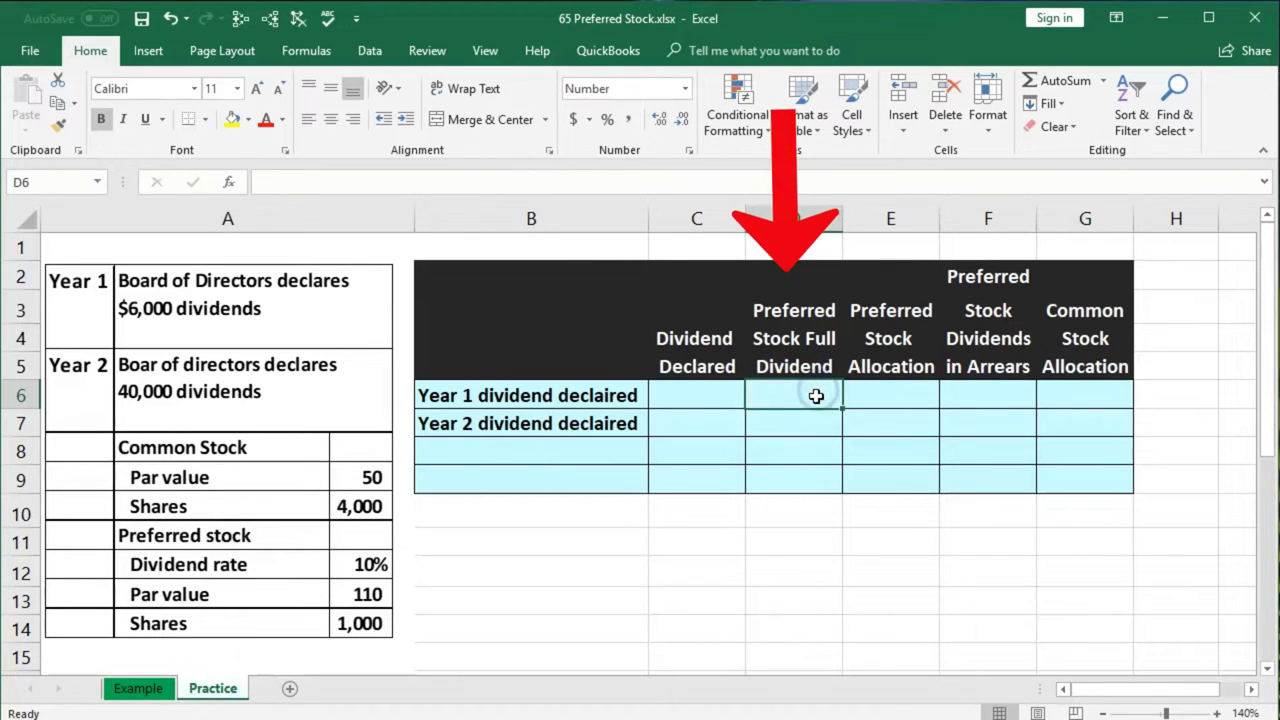
pyautogui.click(992, 403)
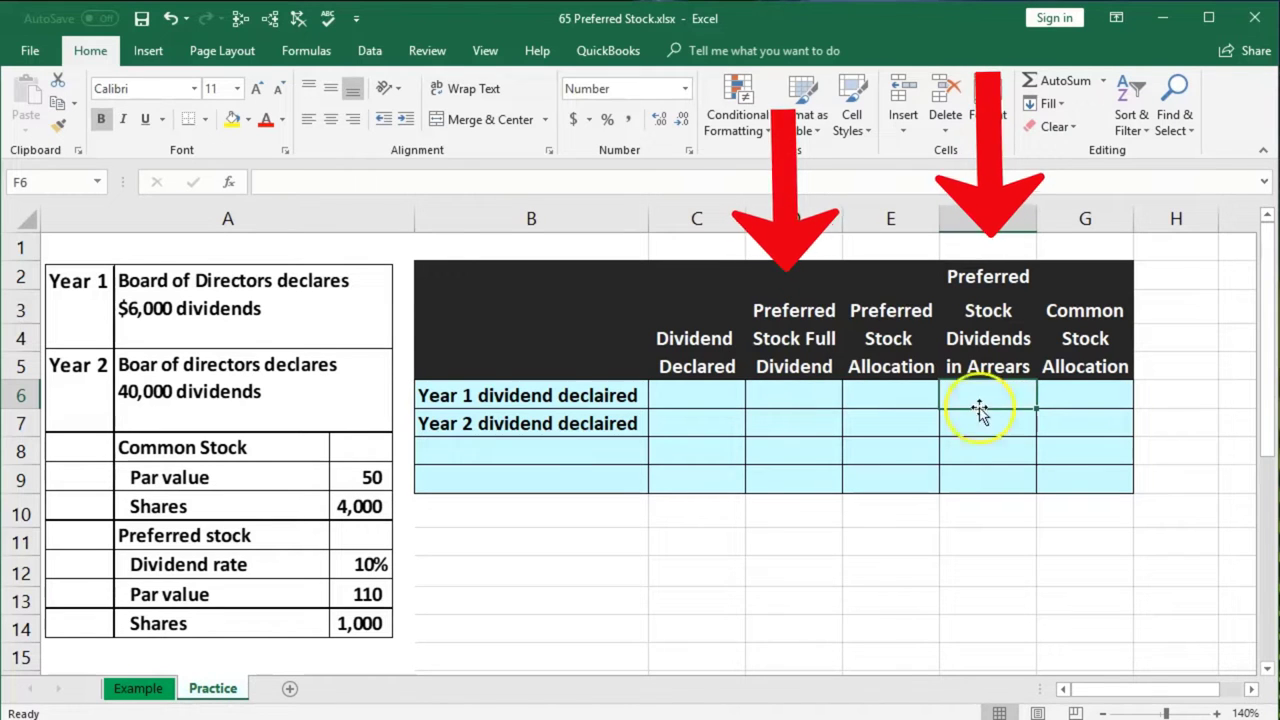
pyautogui.click(695, 428)
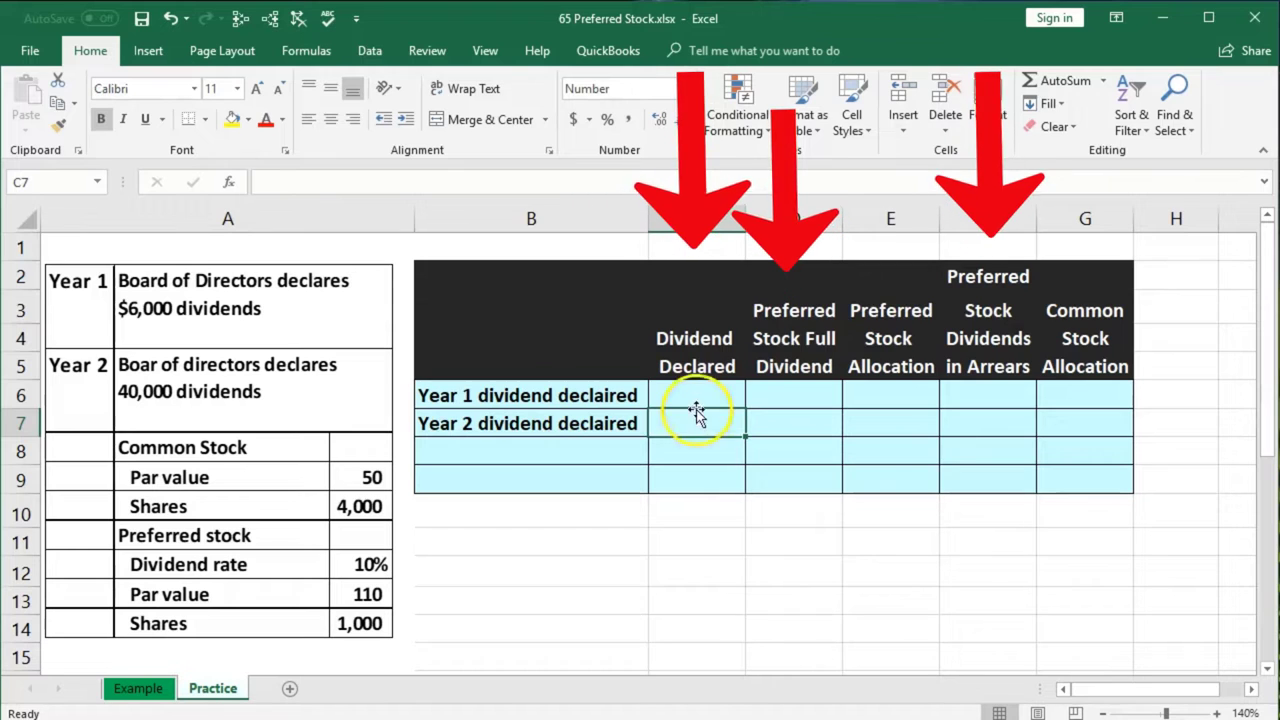
pyautogui.click(688, 397)
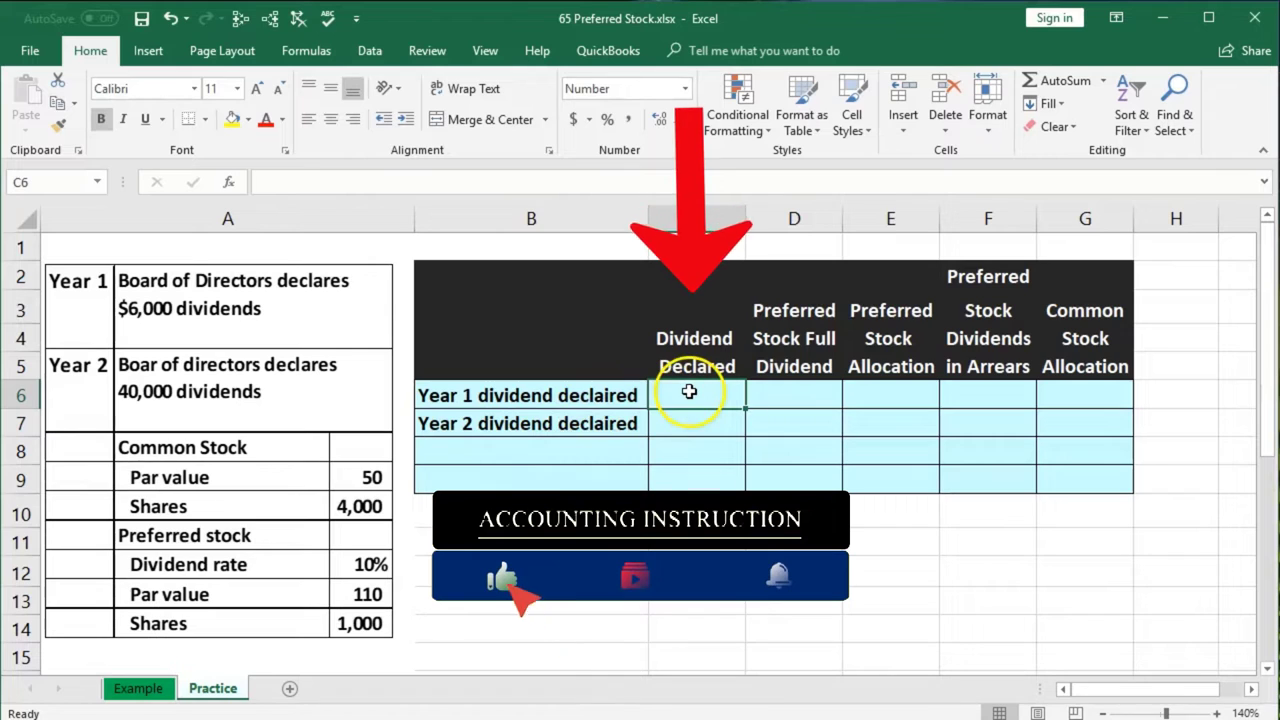
# - Enter 6,000 as Year 1's dividend declared in C6, then open Windows Calculator
pyautogui.write('60,0')
pyautogui.write('0000')
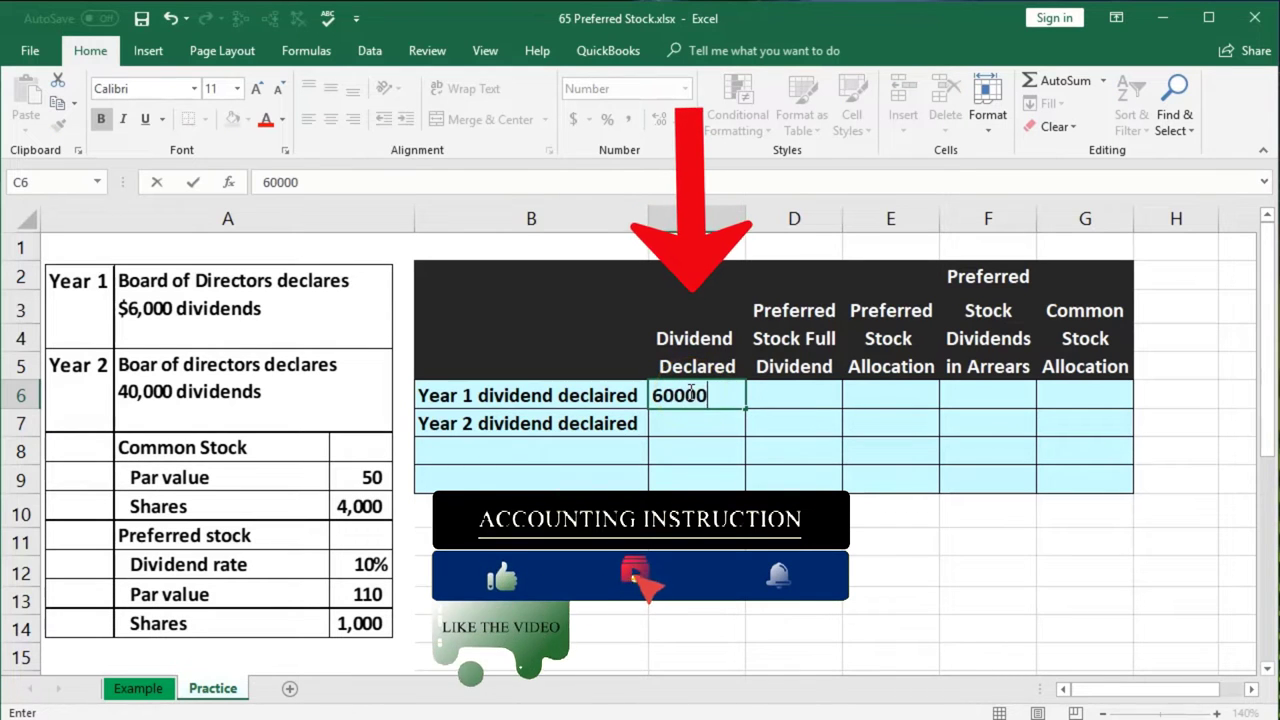
pyautogui.press('Tab')
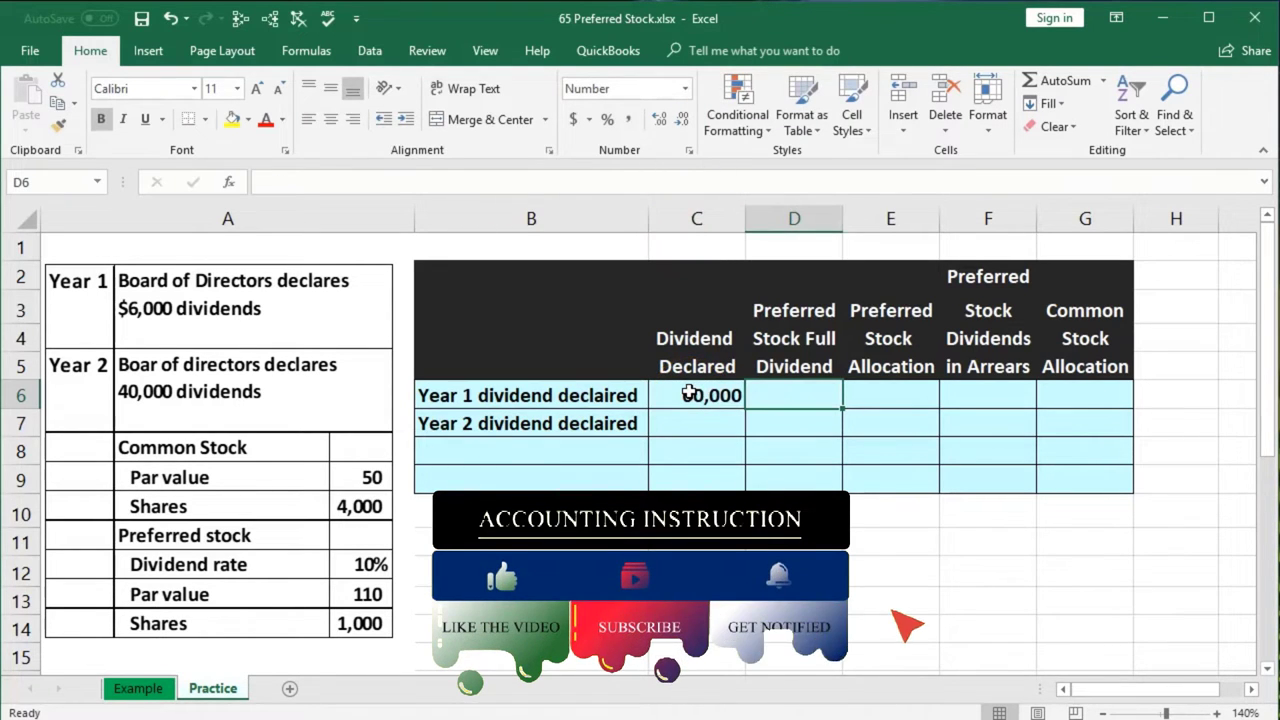
pyautogui.click(712, 398)
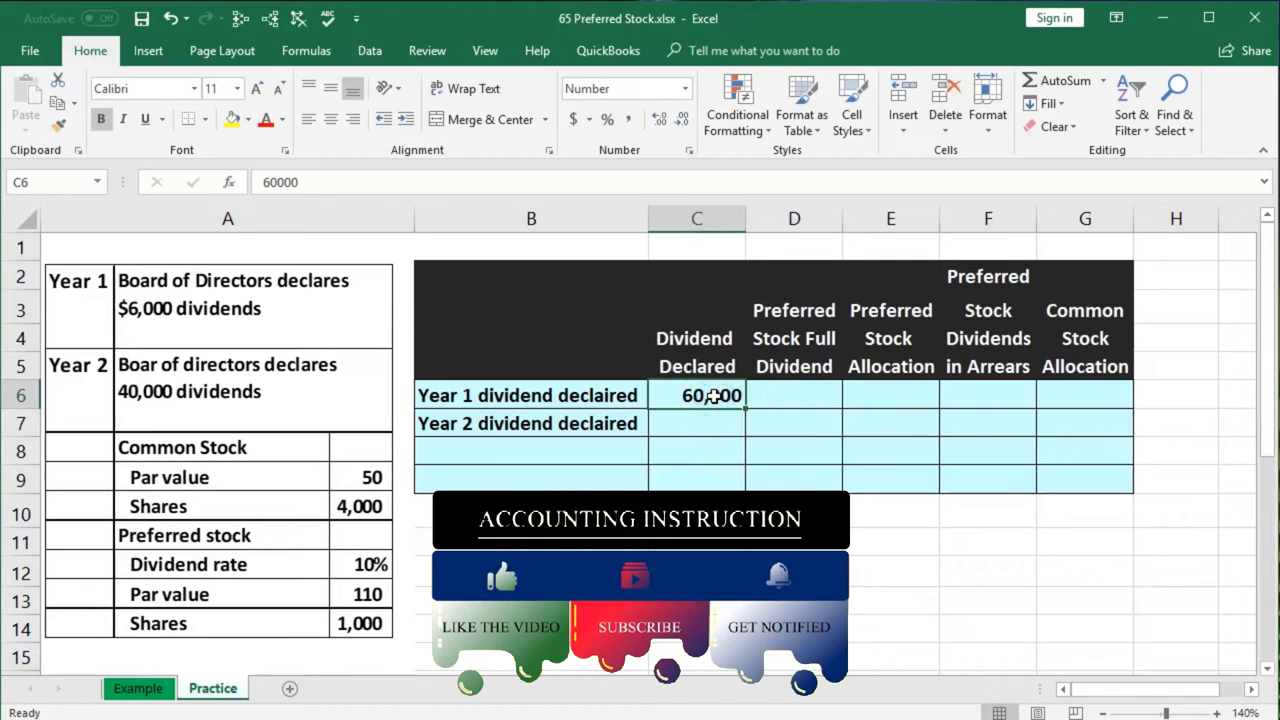
pyautogui.write('60')
pyautogui.press('Tab')
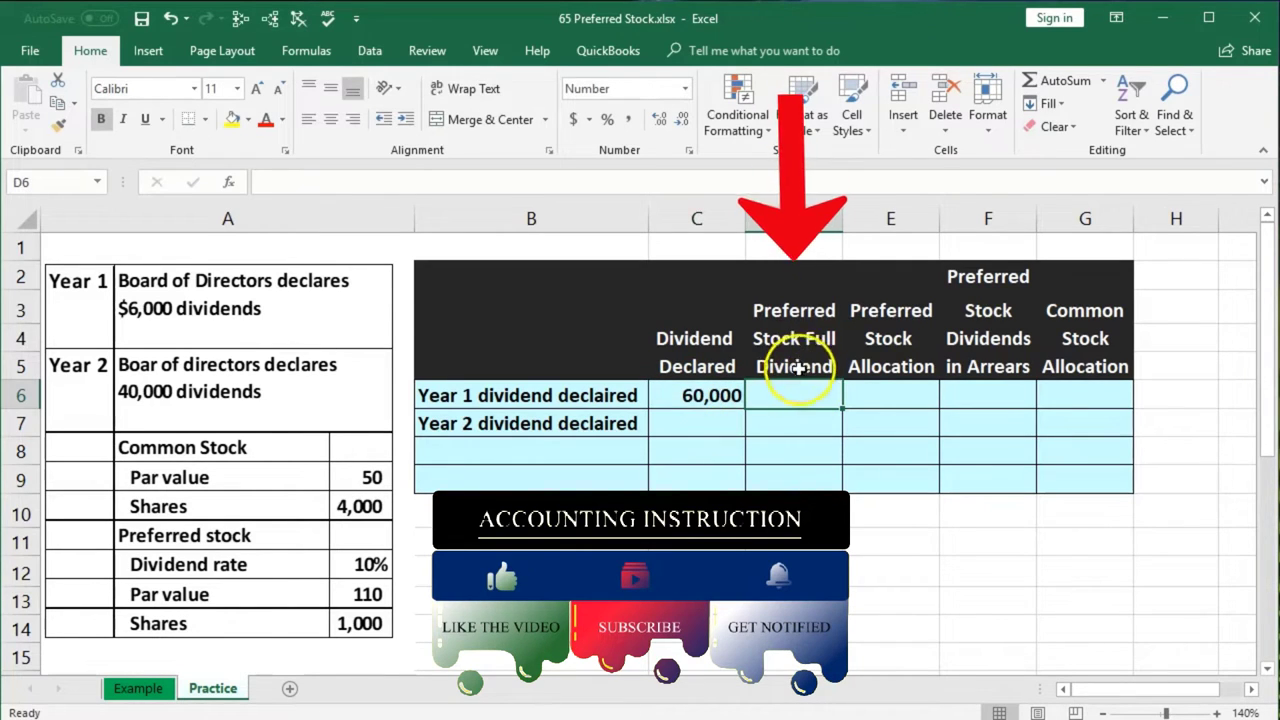
pyautogui.click(712, 395)
pyautogui.write('6,00')
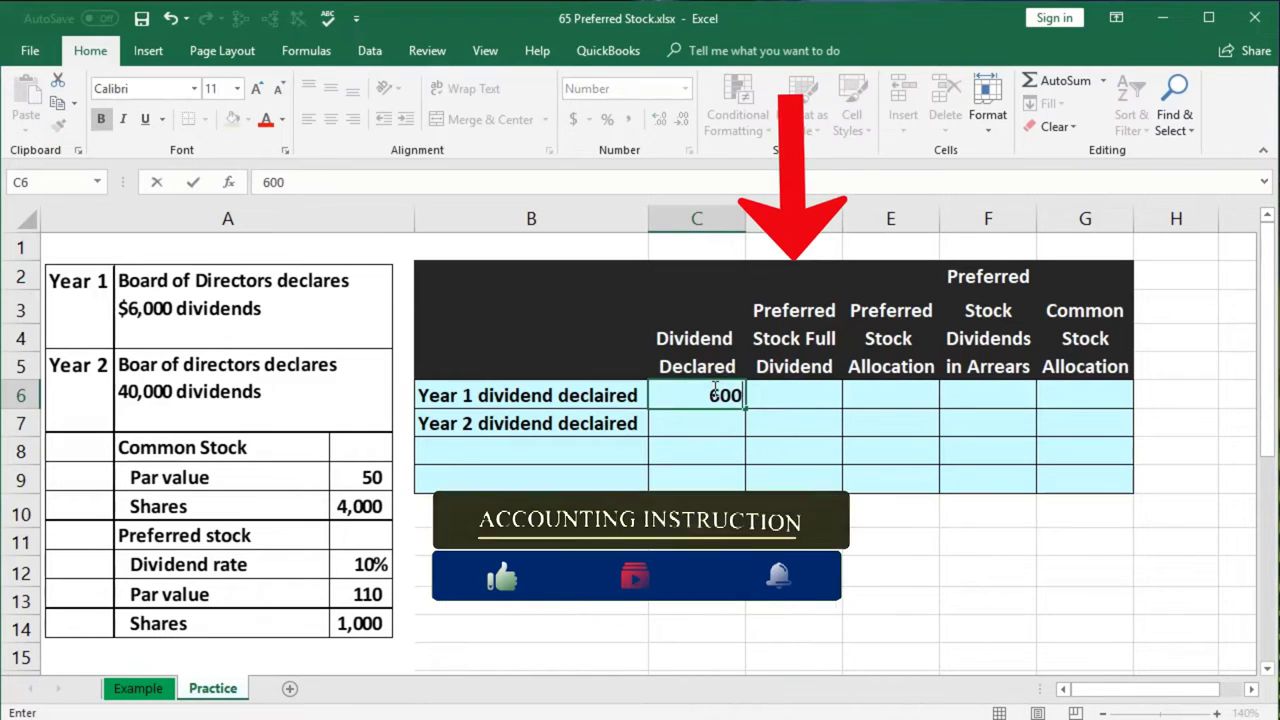
pyautogui.write('0')
pyautogui.press('Tab')
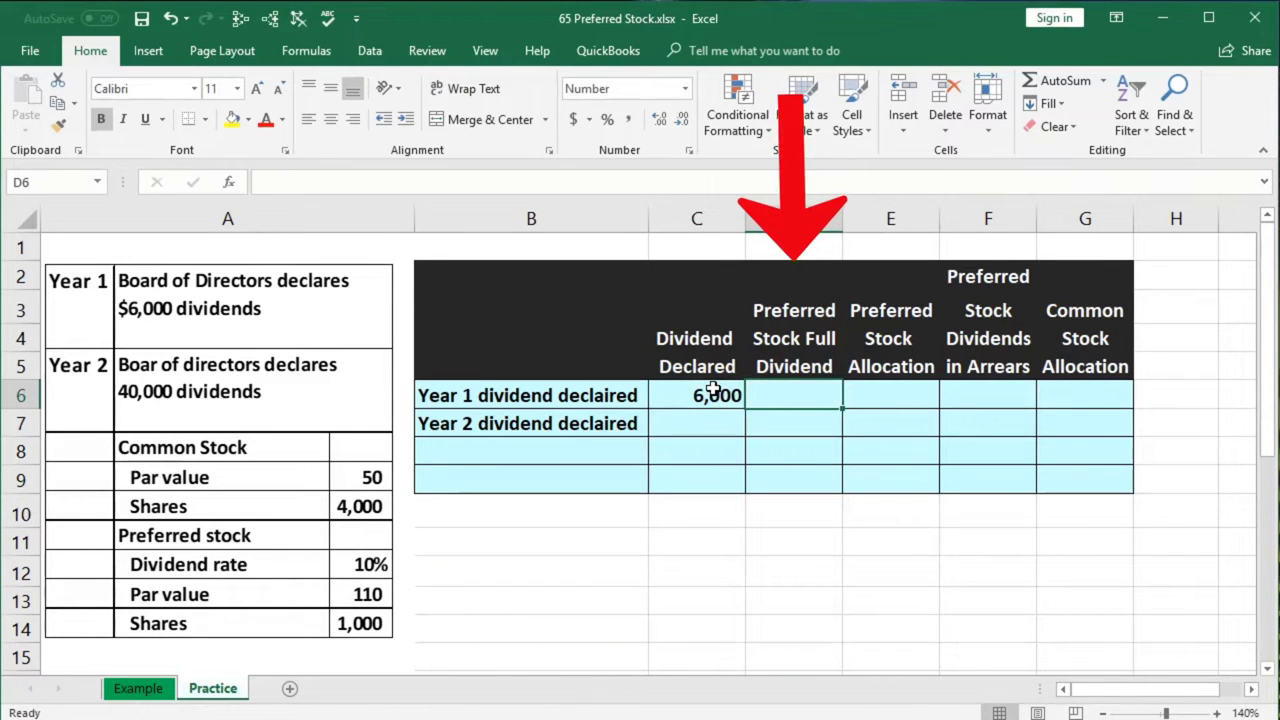
pyautogui.press('XF86Calculator')
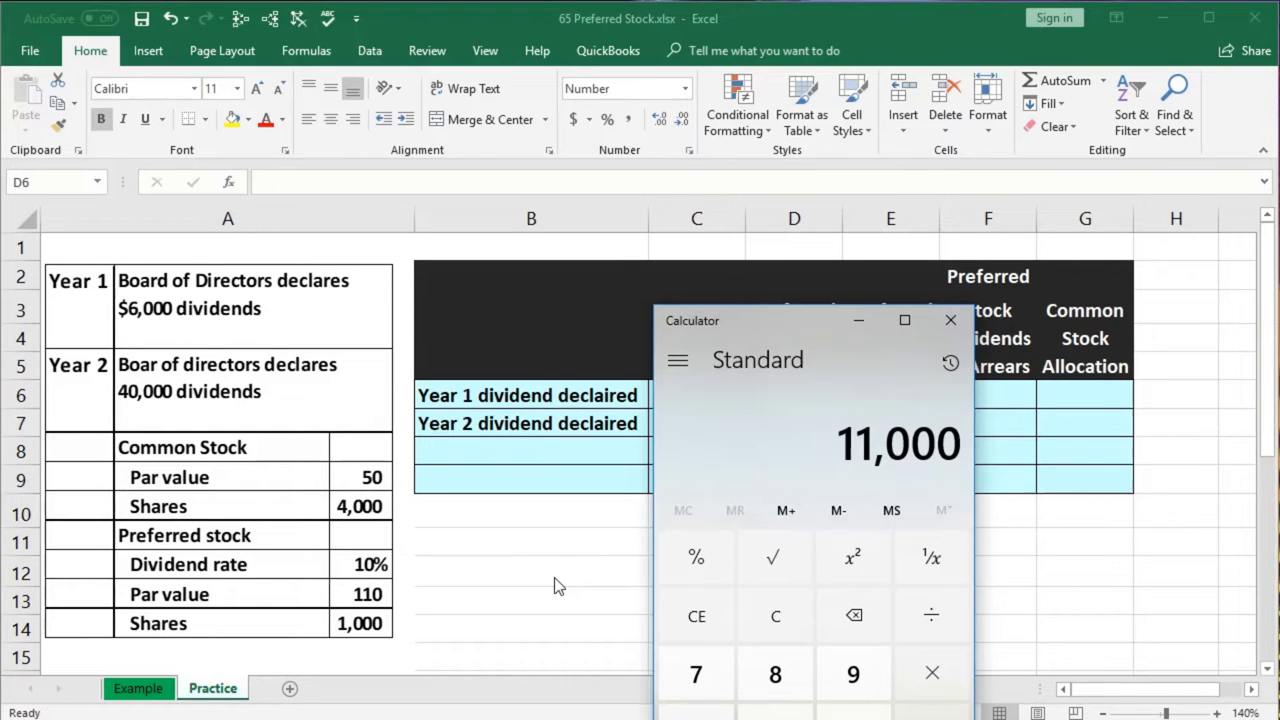
# - Enter =1000*110*.1 in D6 so Year 1's full preferred dividend reads 11,000
pyautogui.click(950, 320)
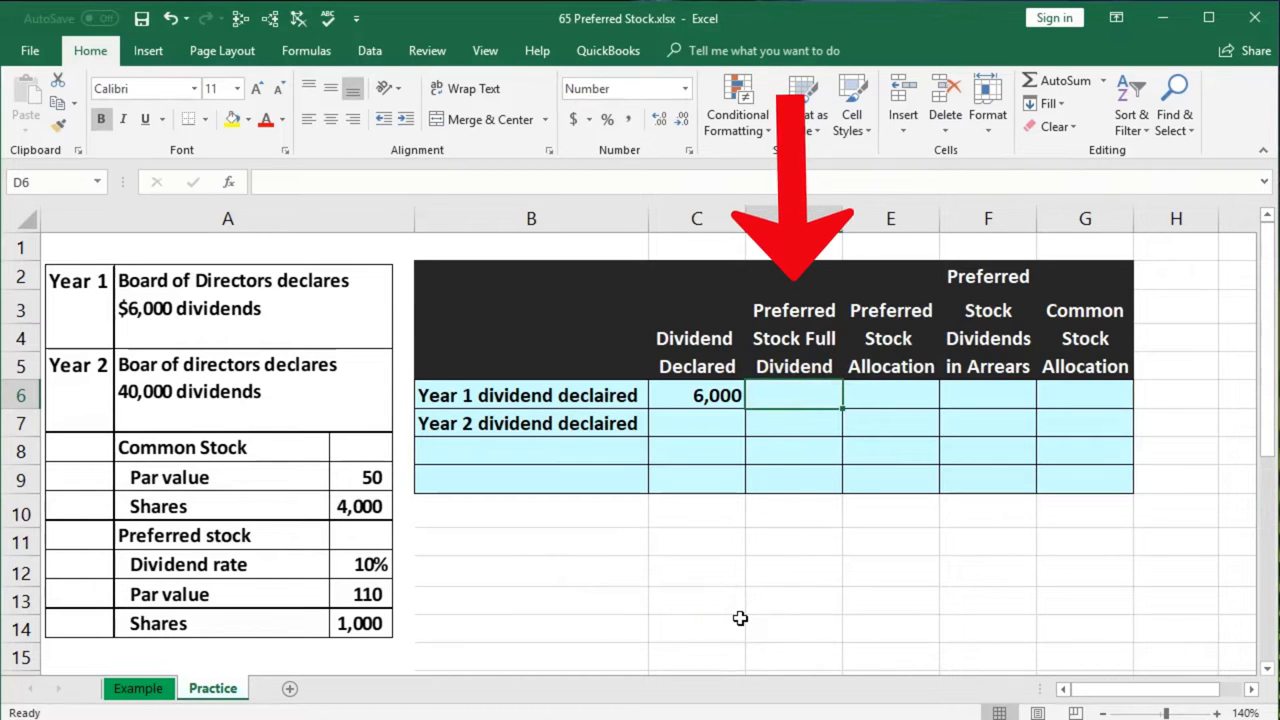
pyautogui.write('=')
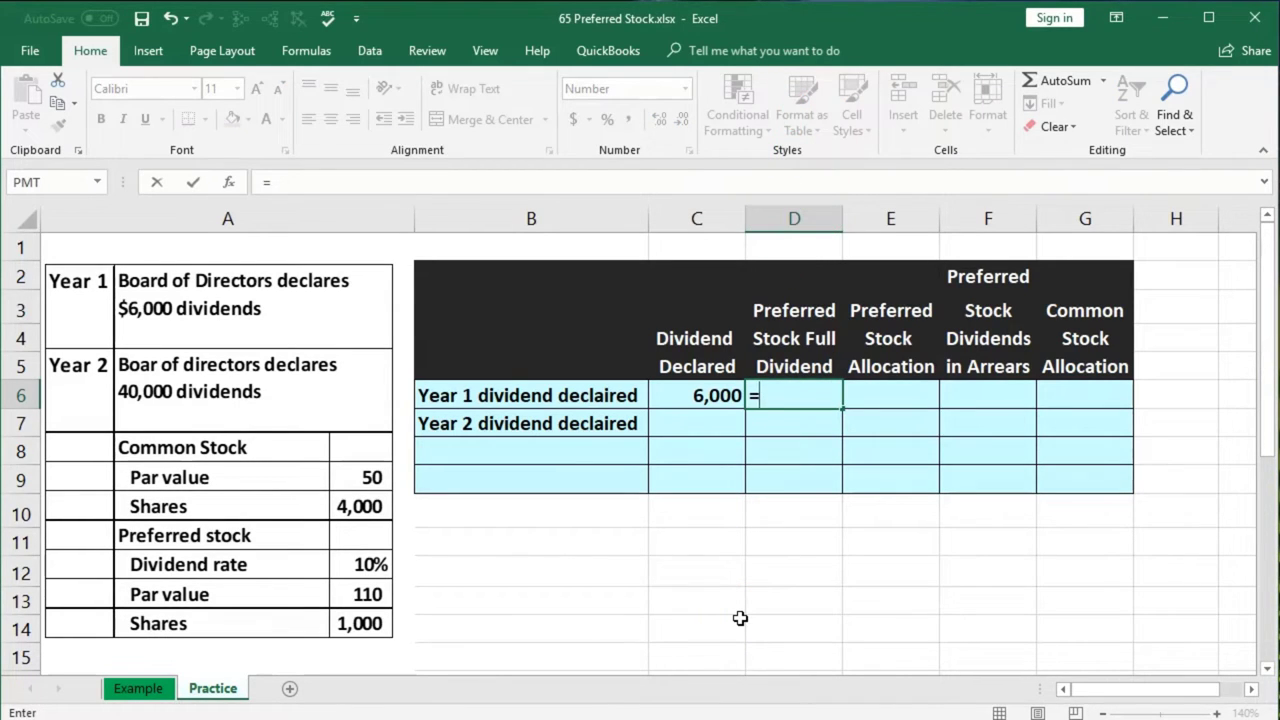
pyautogui.write('1000*')
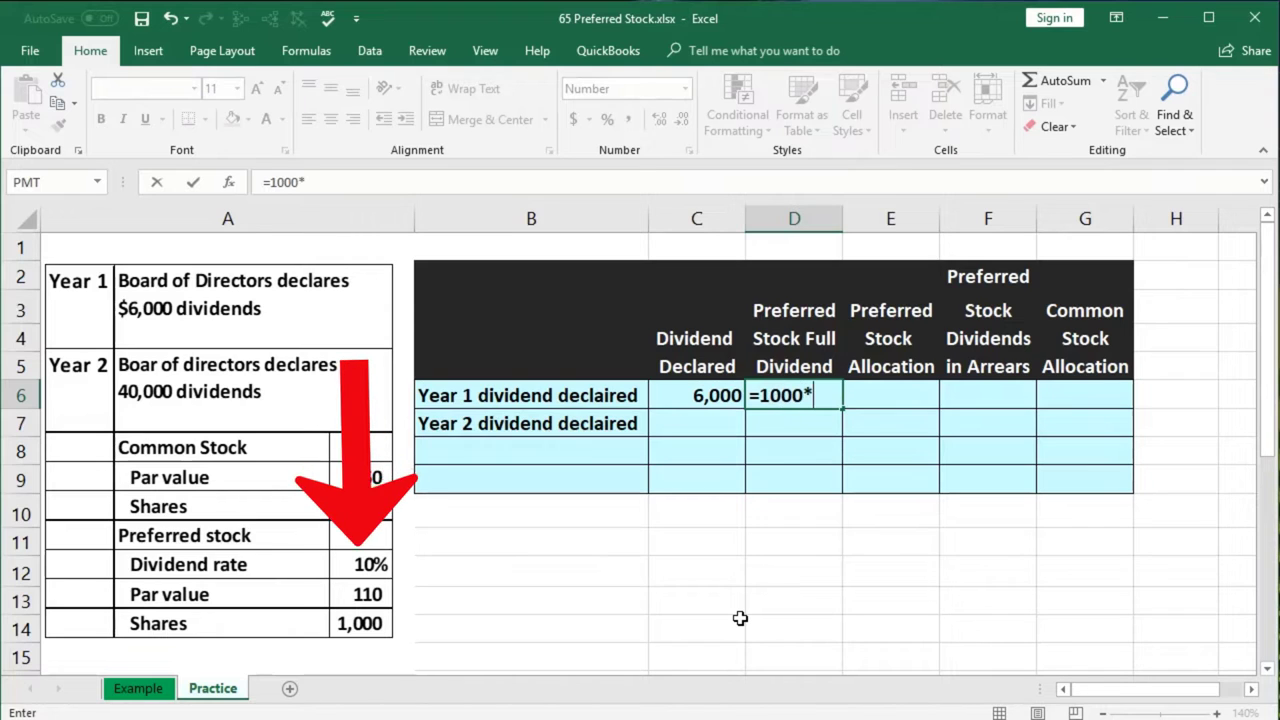
pyautogui.write('110')
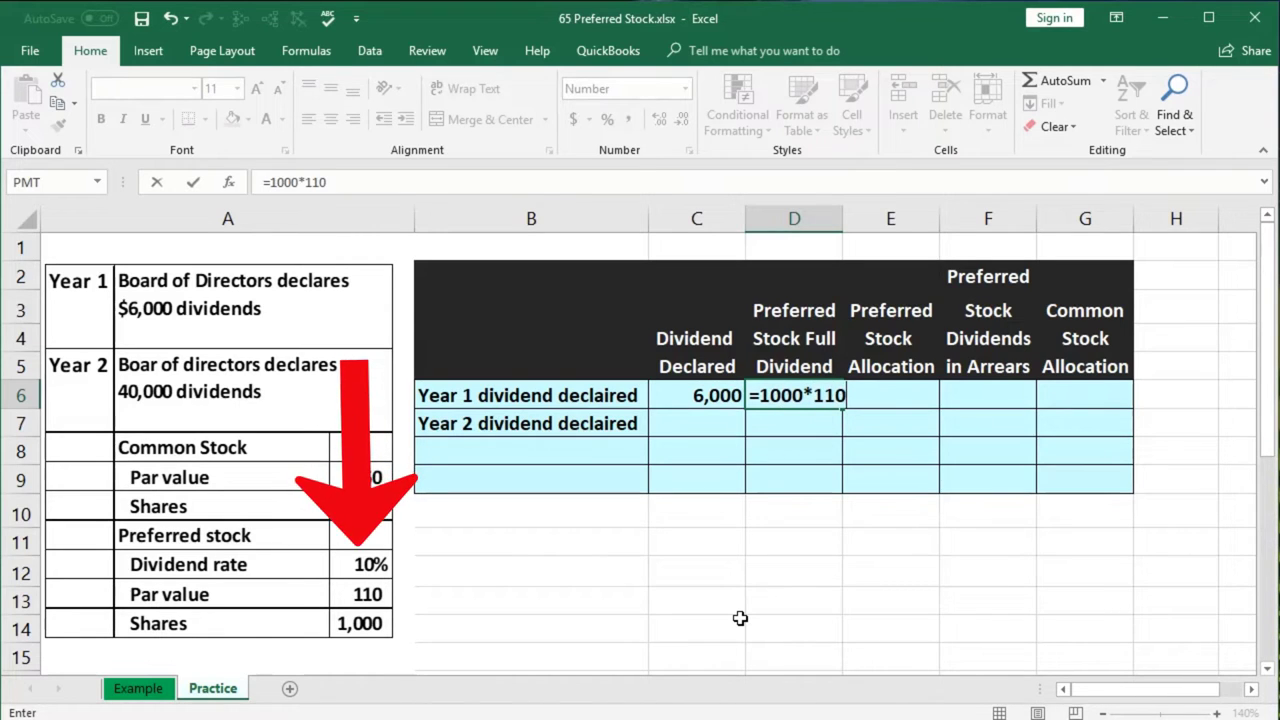
pyautogui.write('*.1')
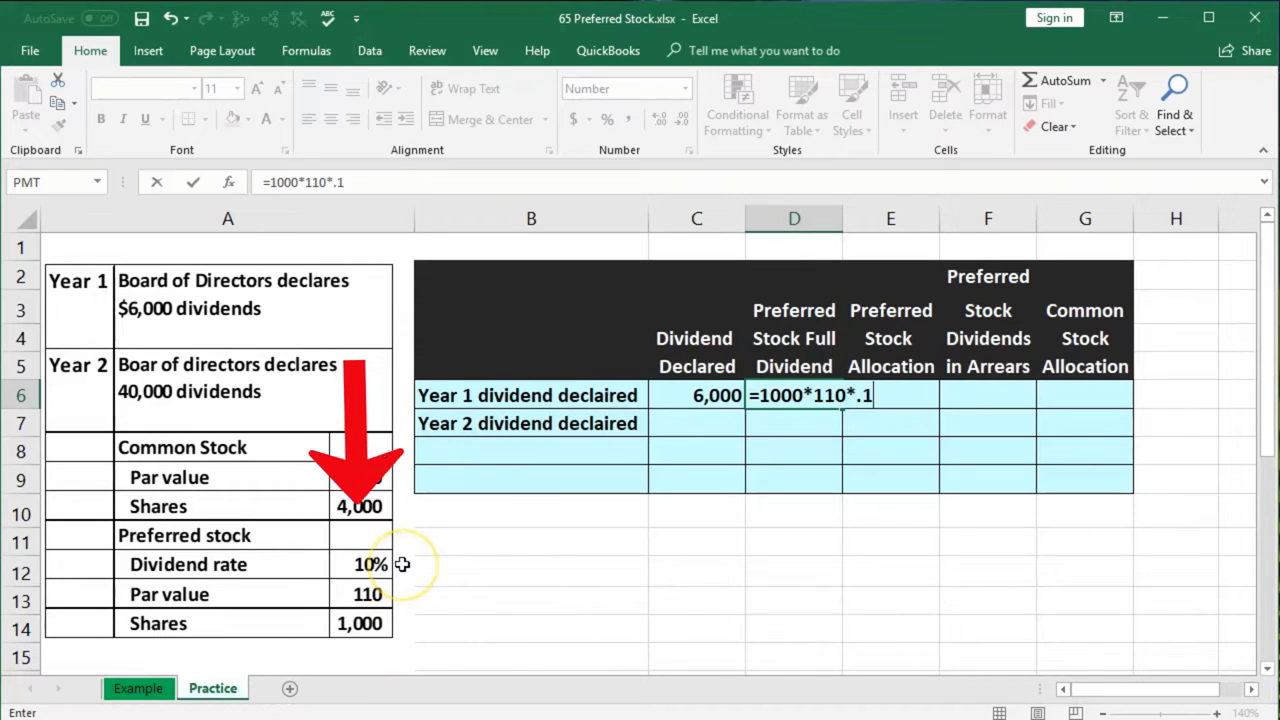
pyautogui.press('Return')
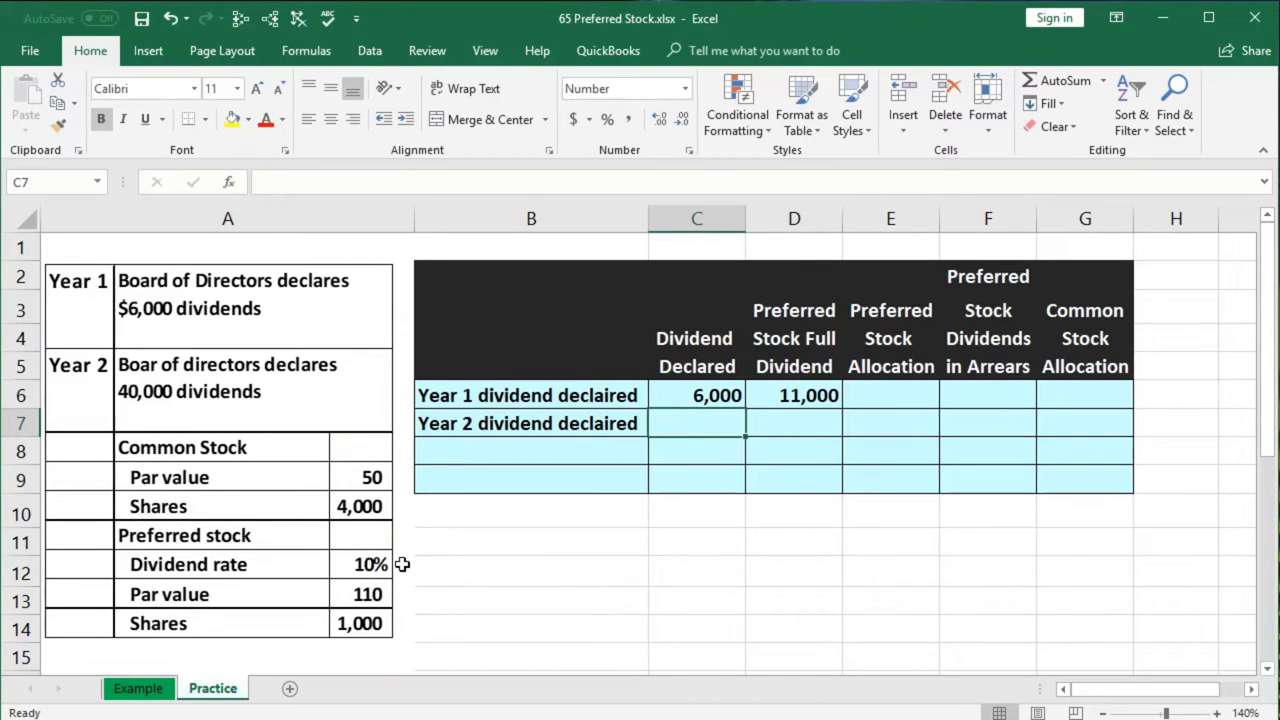
pyautogui.press('Right')
pyautogui.press('Right')
pyautogui.press('Up')
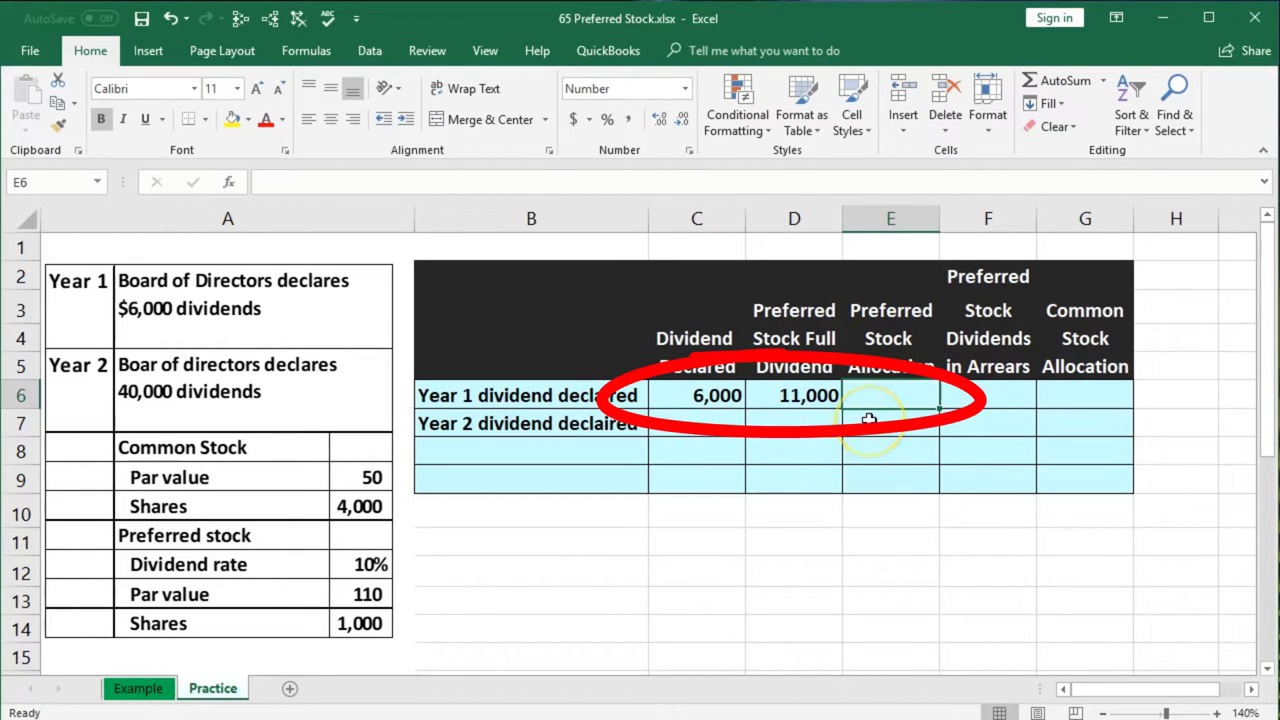
# - Enter 6,000 in E6 as Year 1's preferred stock allocation
pyautogui.write('6,000')
pyautogui.press('Return')
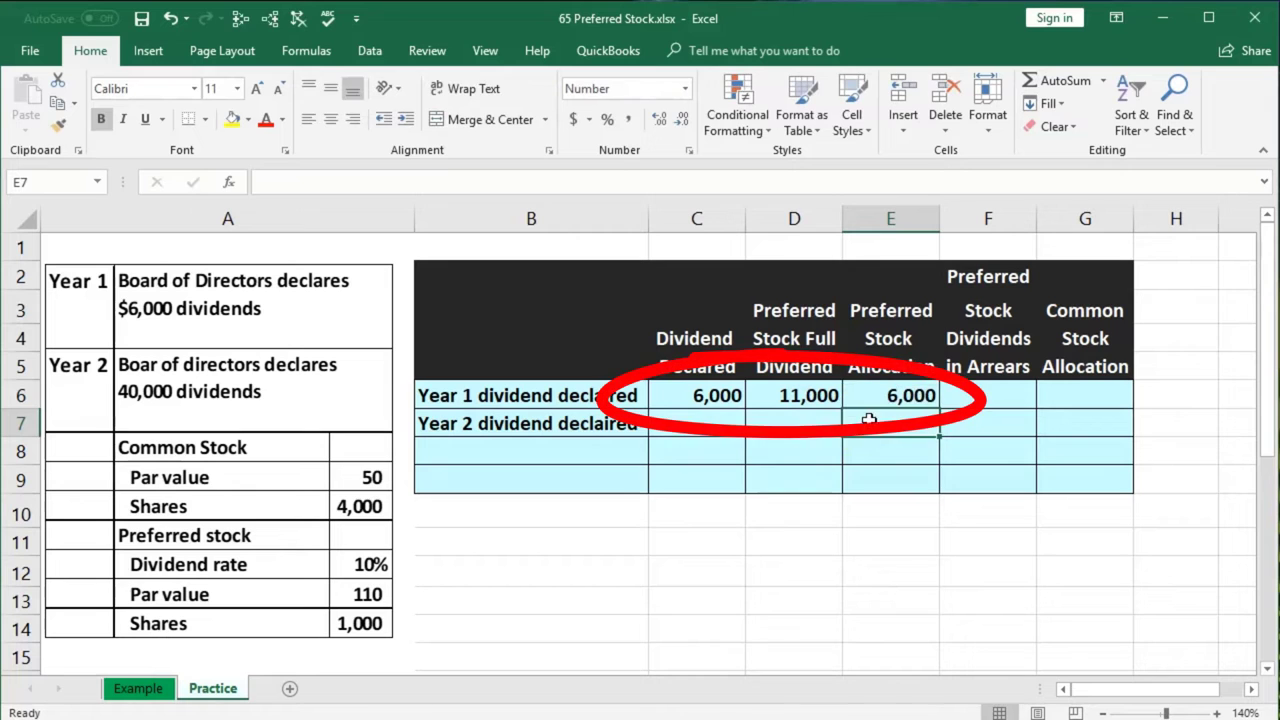
pyautogui.click(815, 402)
pyautogui.click(898, 397)
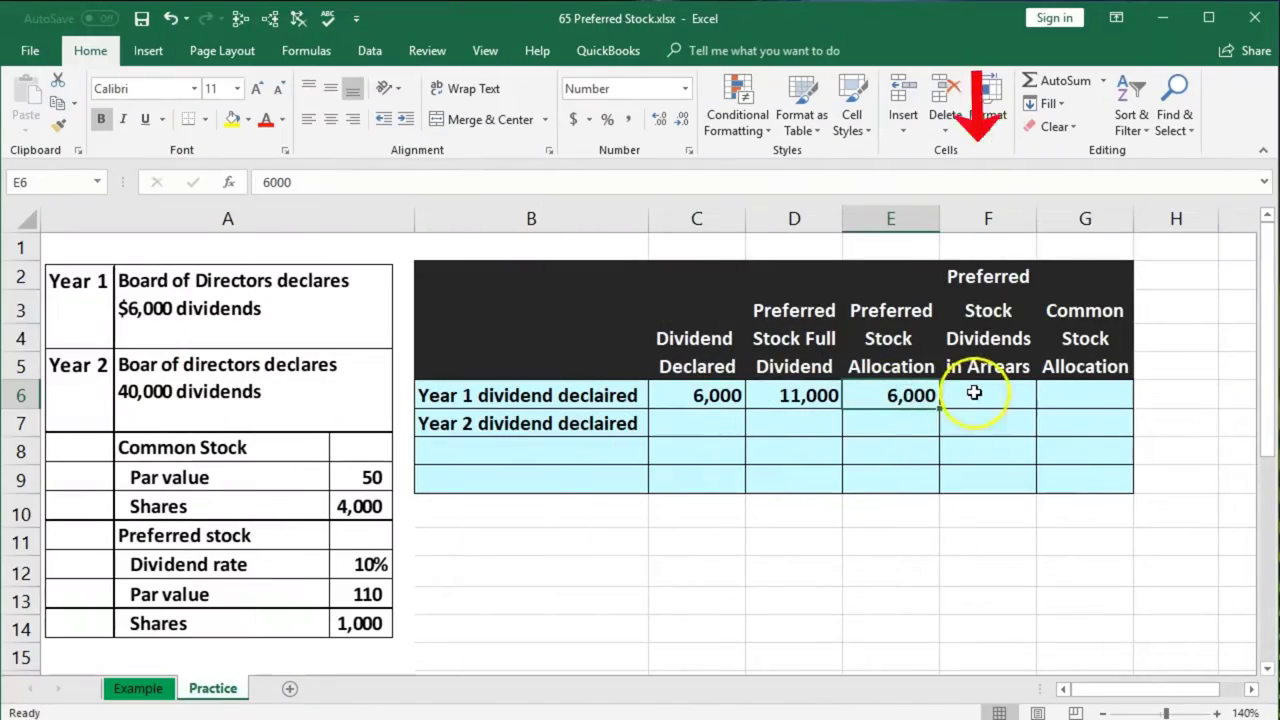
pyautogui.click(974, 393)
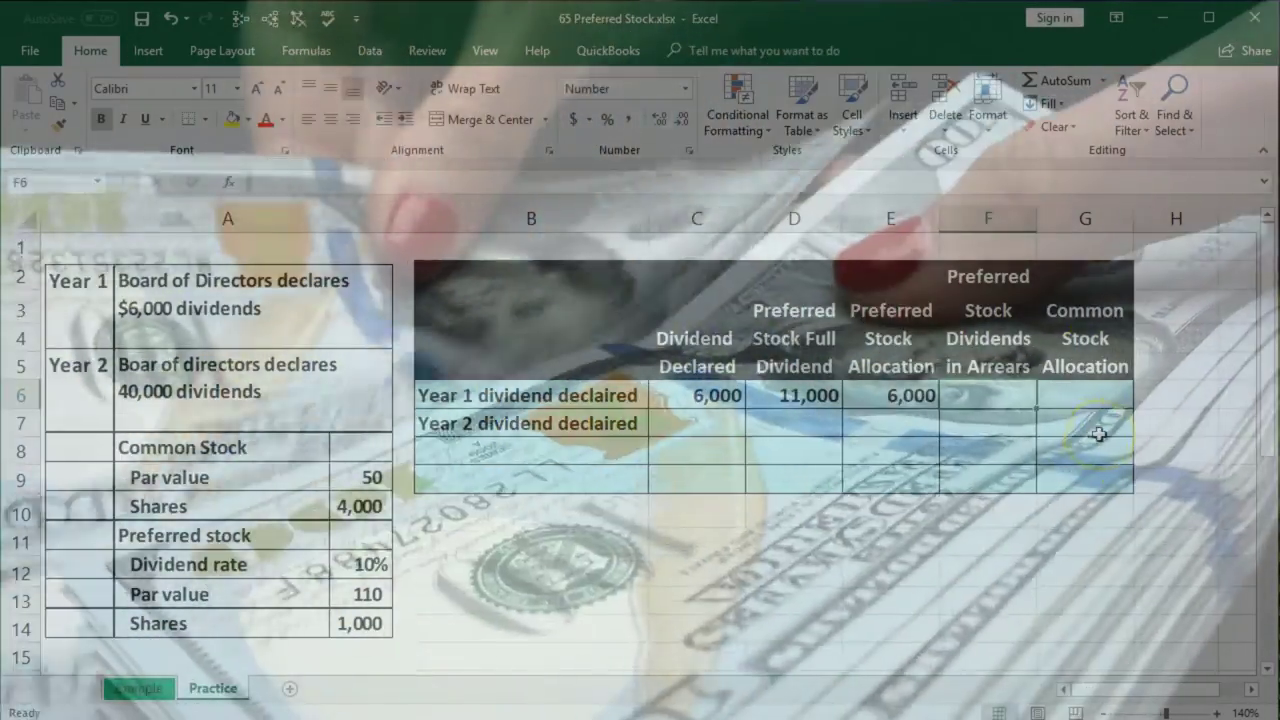
# - Set F6 to =D6-E6 so Year 1's dividends in arrears show 5,000
pyautogui.write('=')
pyautogui.click(818, 394)
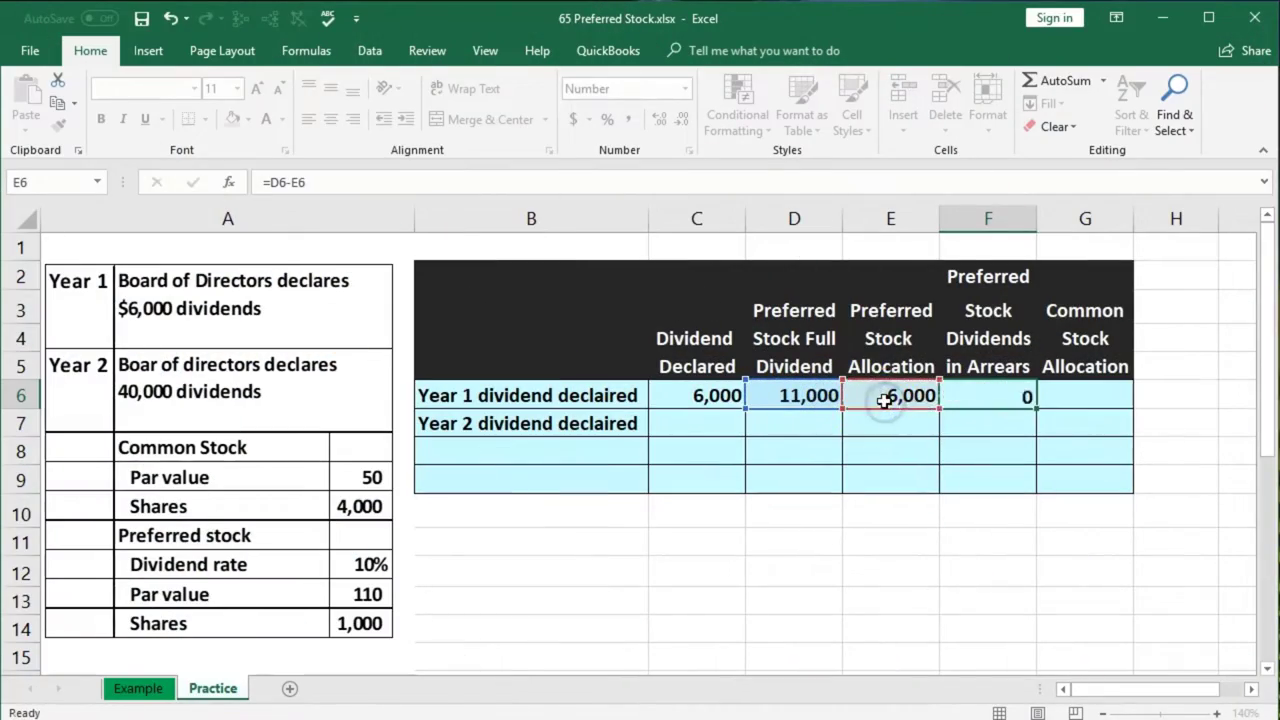
pyautogui.press('Return')
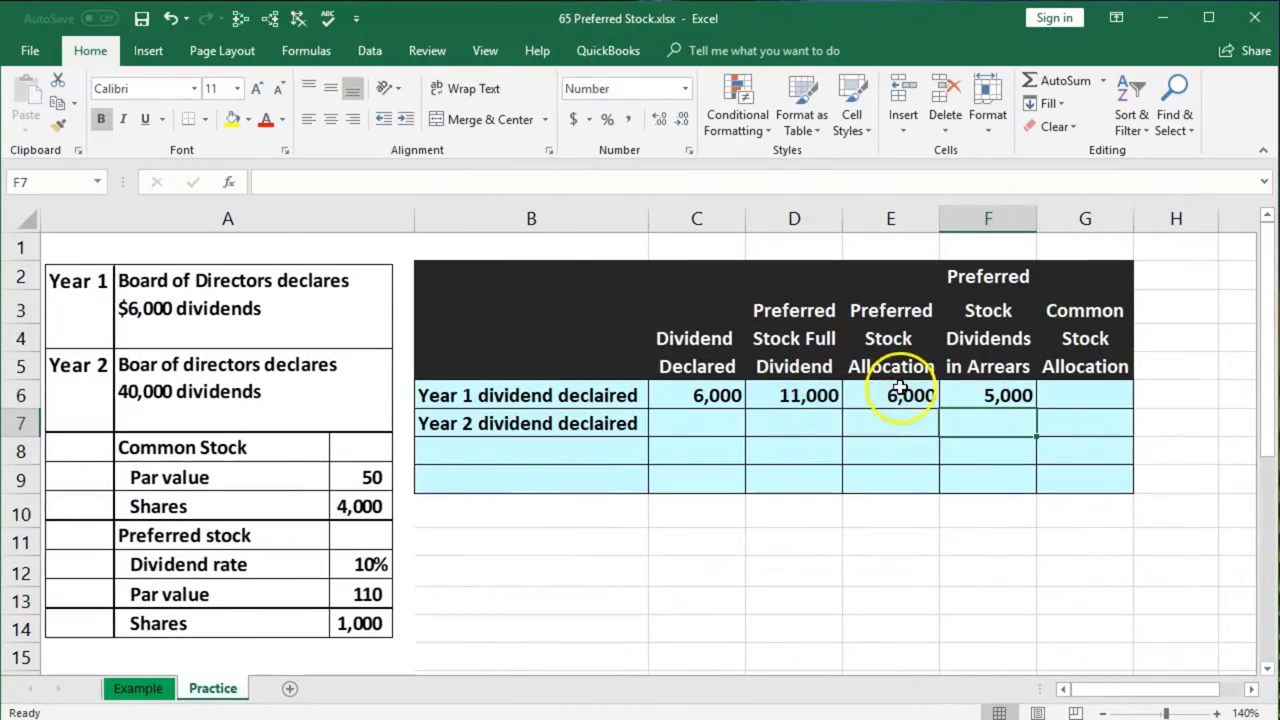
pyautogui.click(1058, 395)
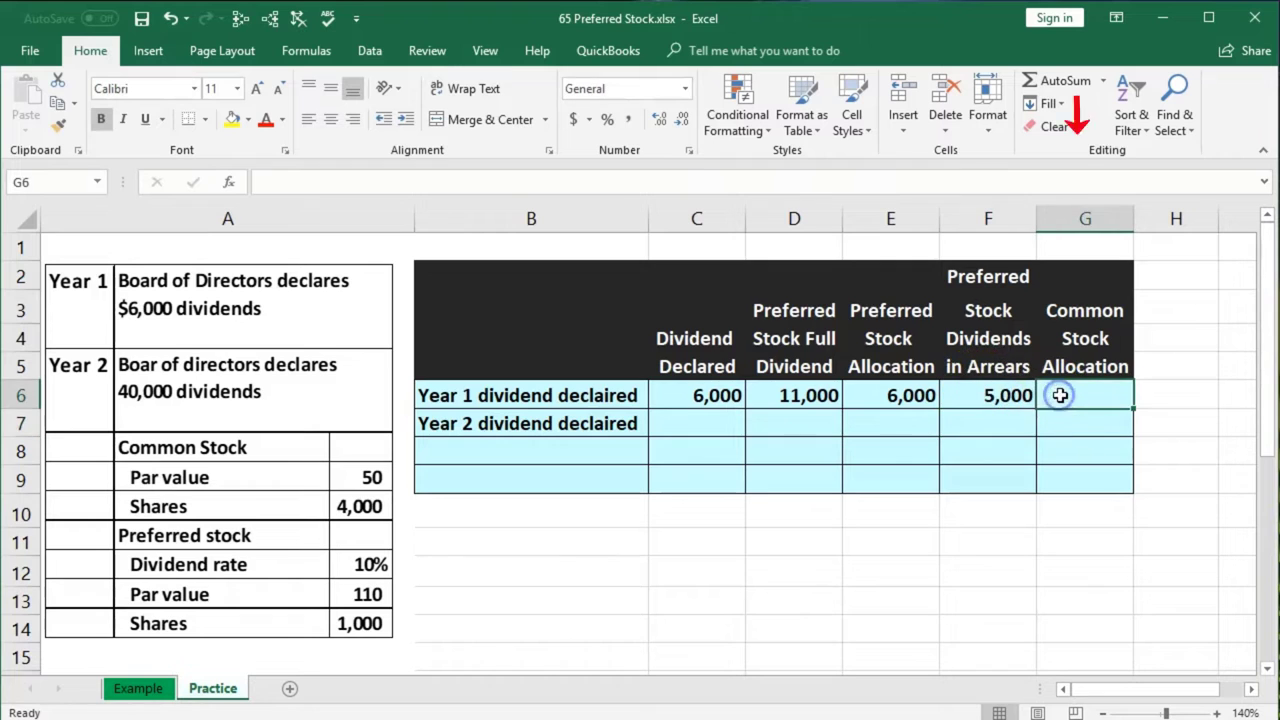
pyautogui.click(725, 400)
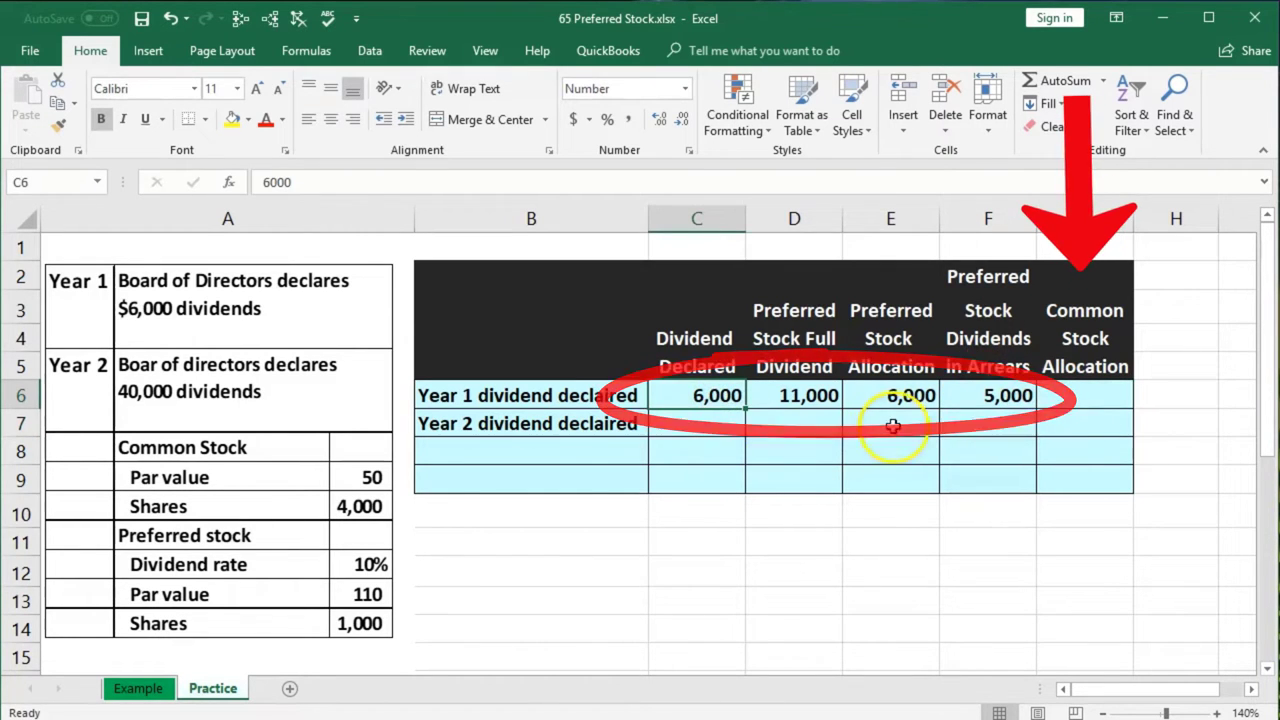
pyautogui.click(905, 396)
# - Enter 0 in G6 as Year 1's common stock allocation
pyautogui.click(1076, 390)
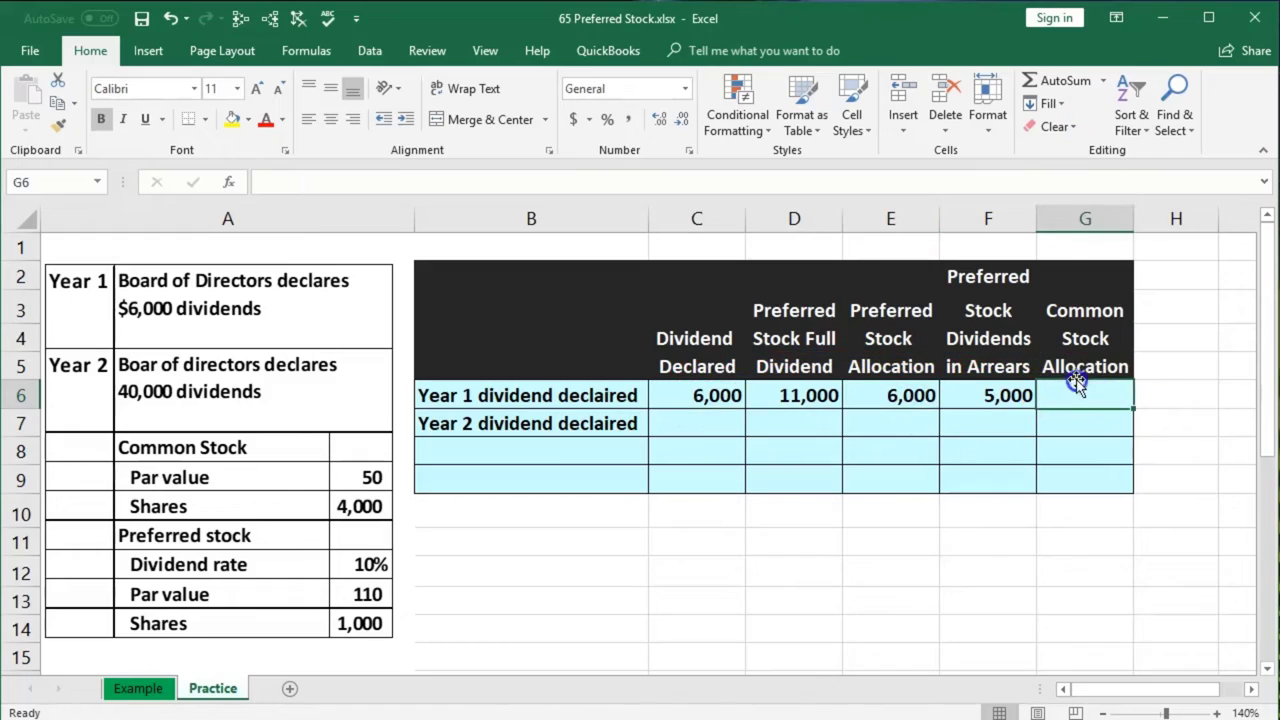
pyautogui.write('0')
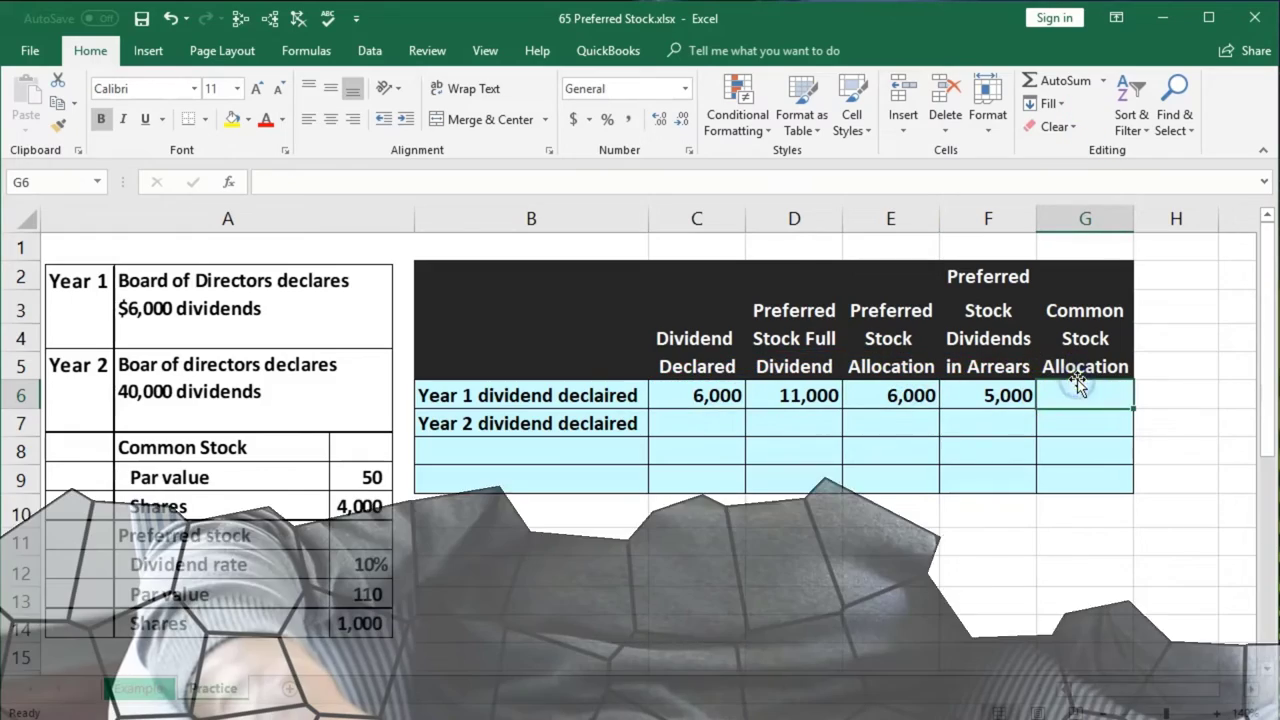
pyautogui.press('Return')
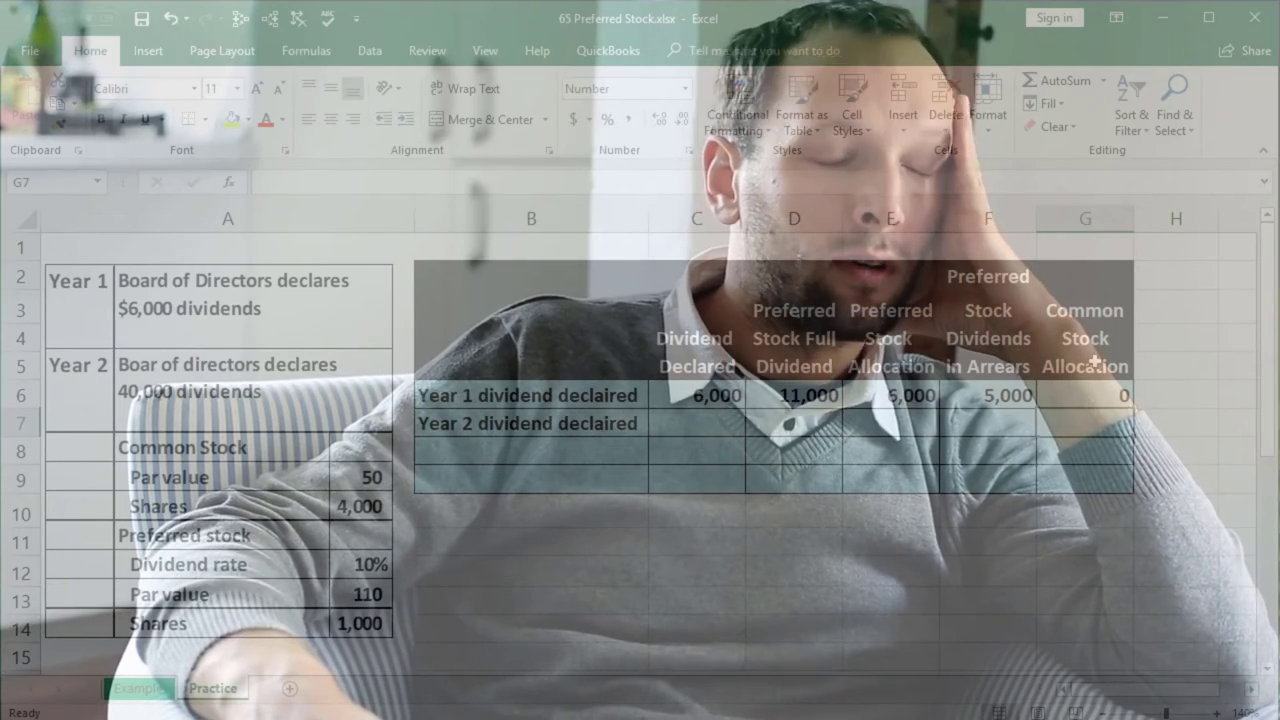
pyautogui.click(1090, 368)
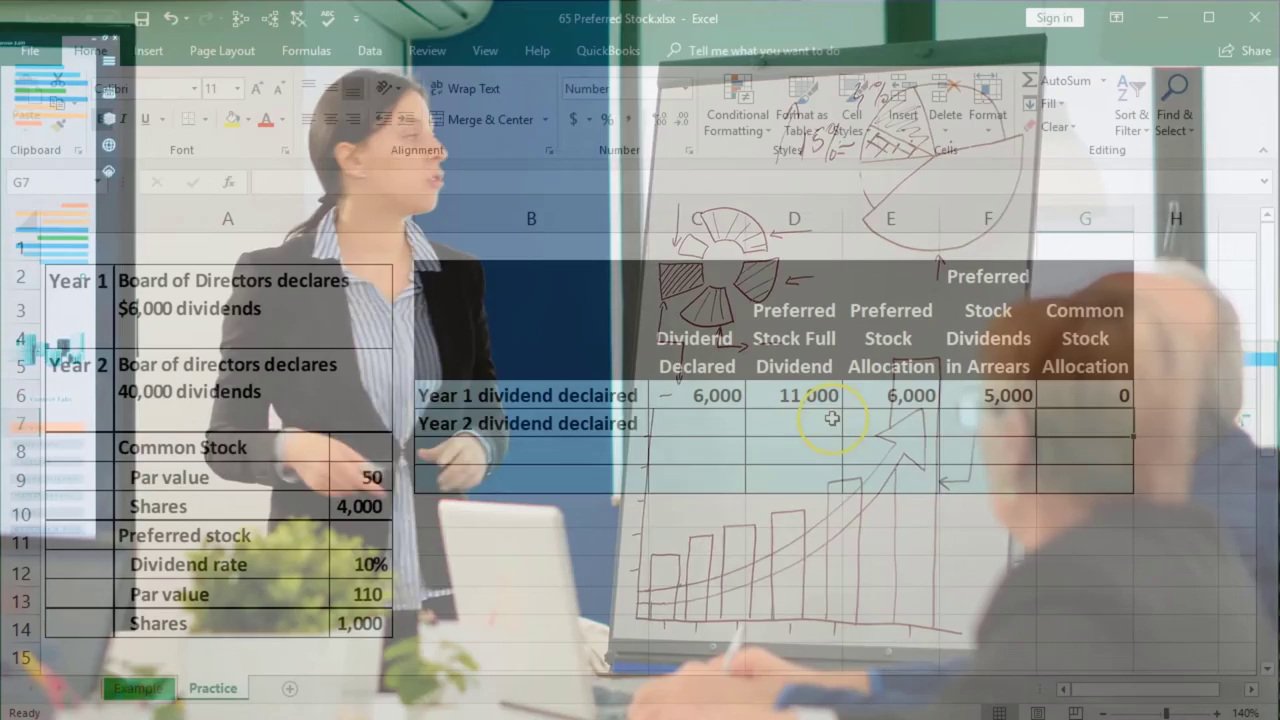
pyautogui.click(560, 535)
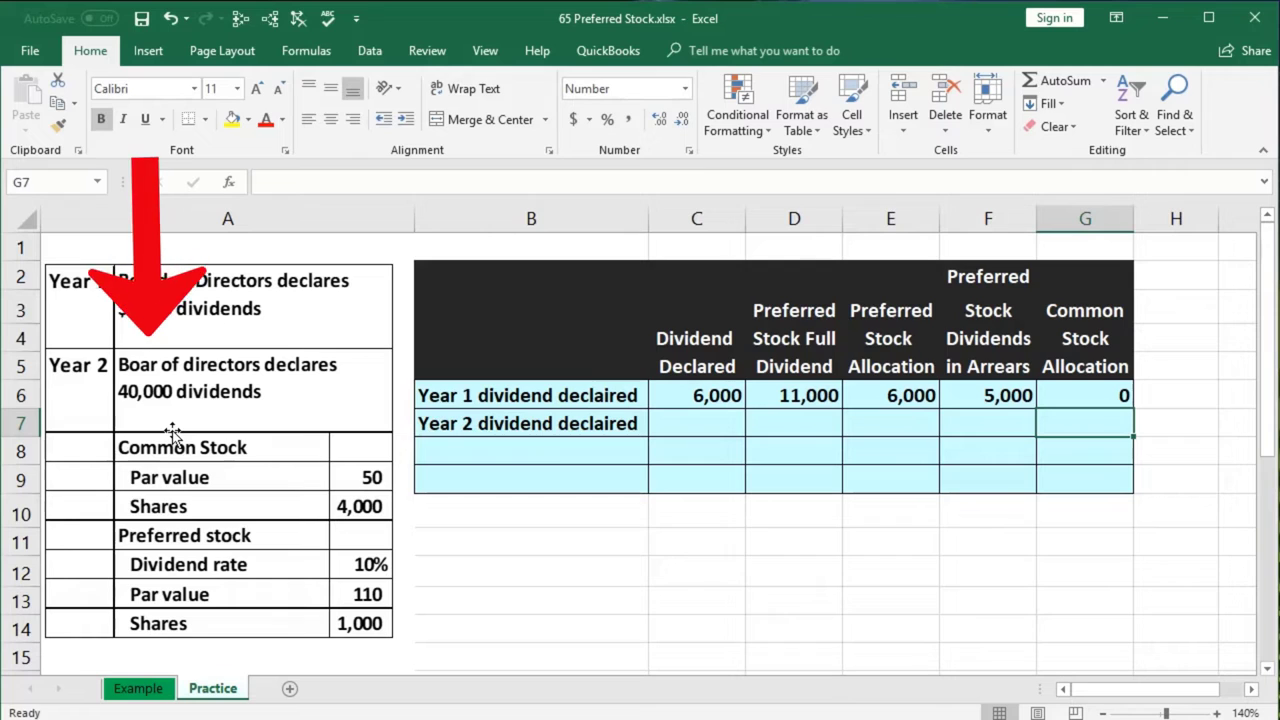
# - Enter 40,000 in C7 as Year 2's dividend declared
pyautogui.click(718, 422)
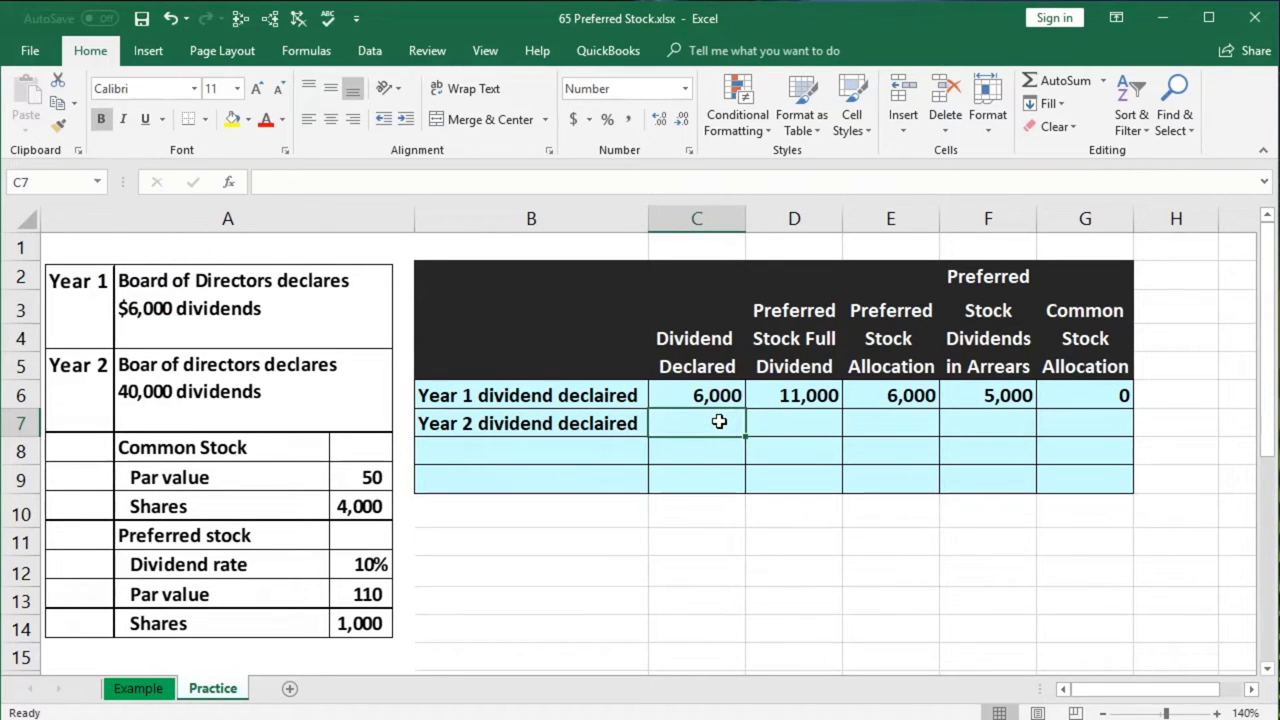
pyautogui.write('40,000')
pyautogui.press('Return')
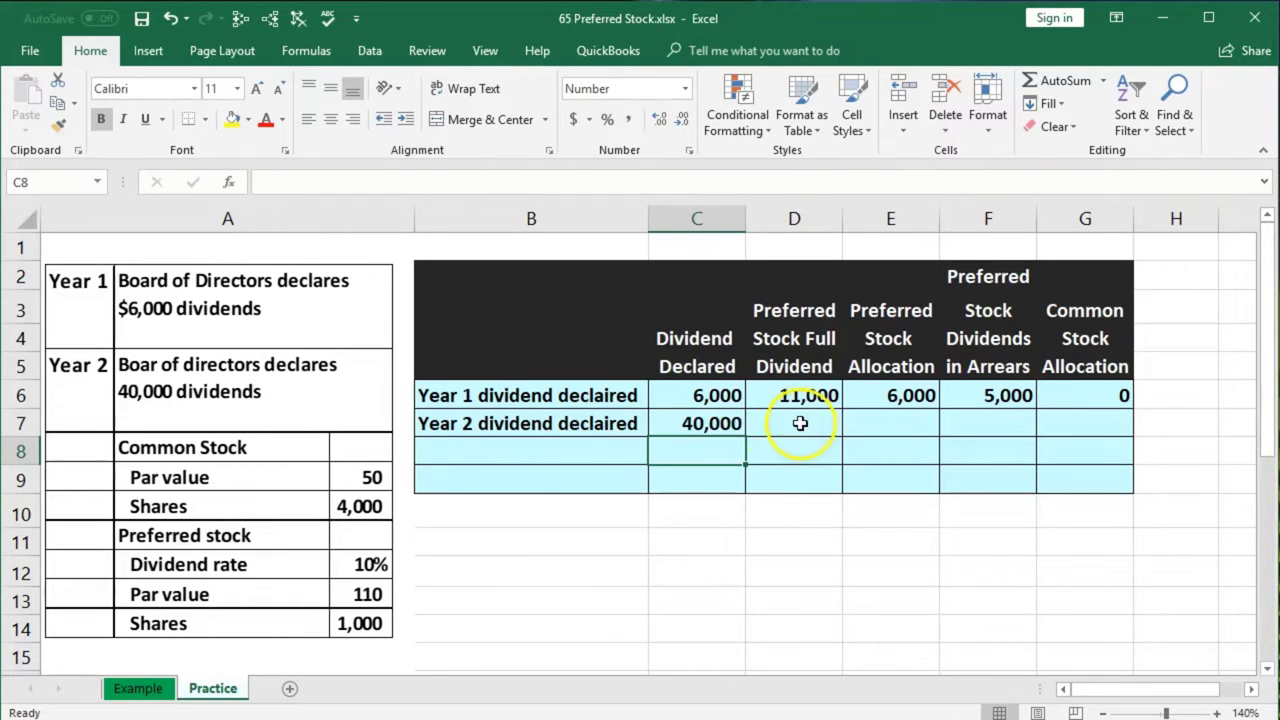
pyautogui.click(800, 423)
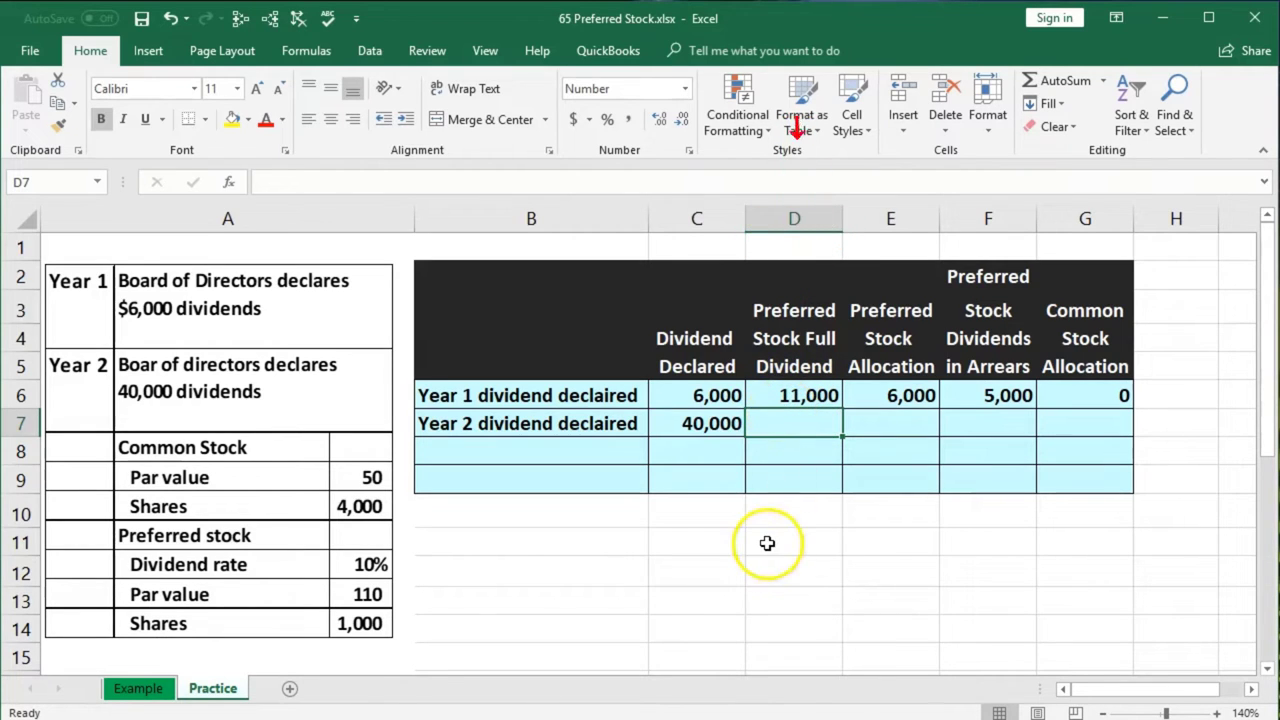
# - Enter =1000*110*.1 in D7, correcting a mistyped rate, so Year 2's full dividend is 11,000
pyautogui.write('=1000')
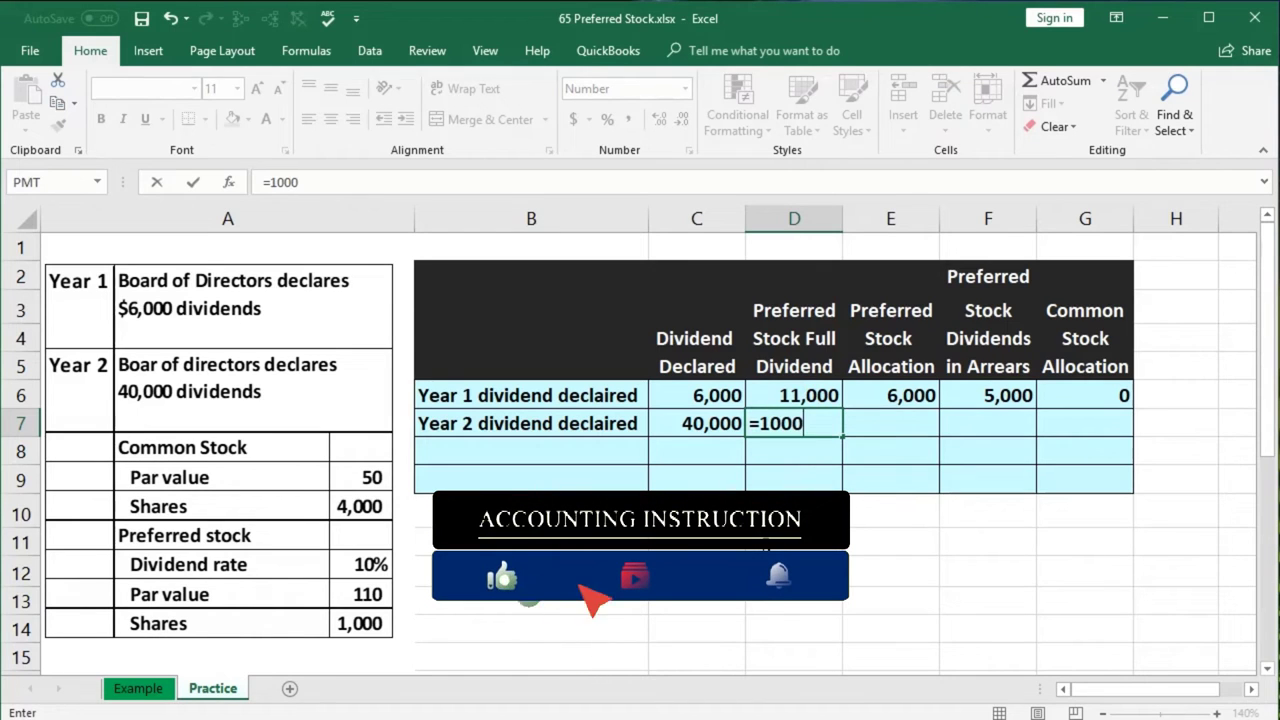
pyautogui.write('*110*.')
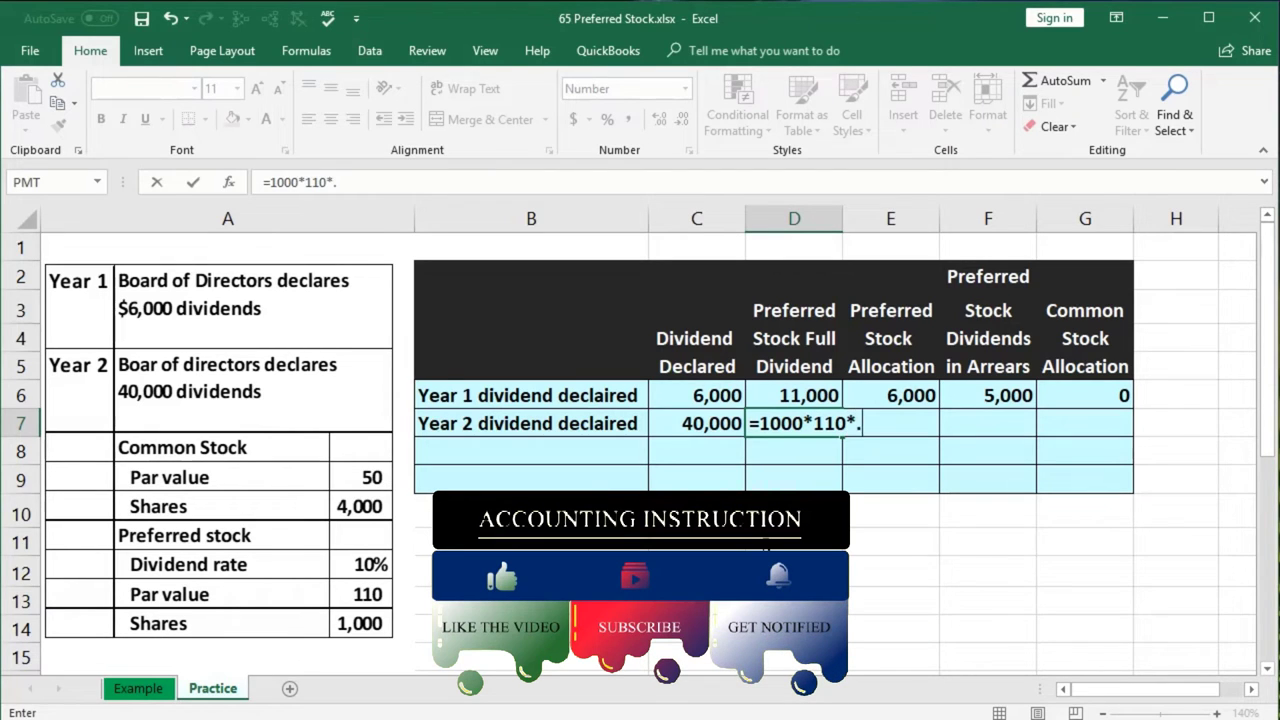
pyautogui.write('5')
pyautogui.press('Return')
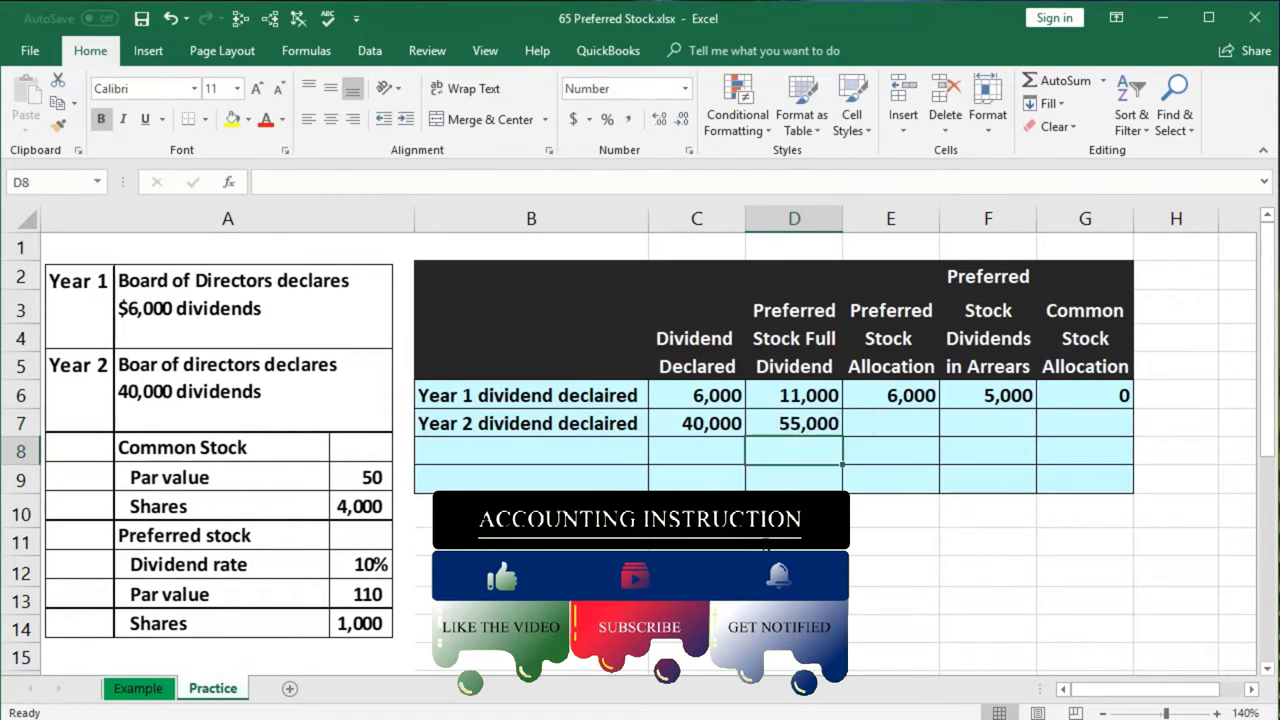
pyautogui.click(794, 423)
pyautogui.doubleClick(800, 418)
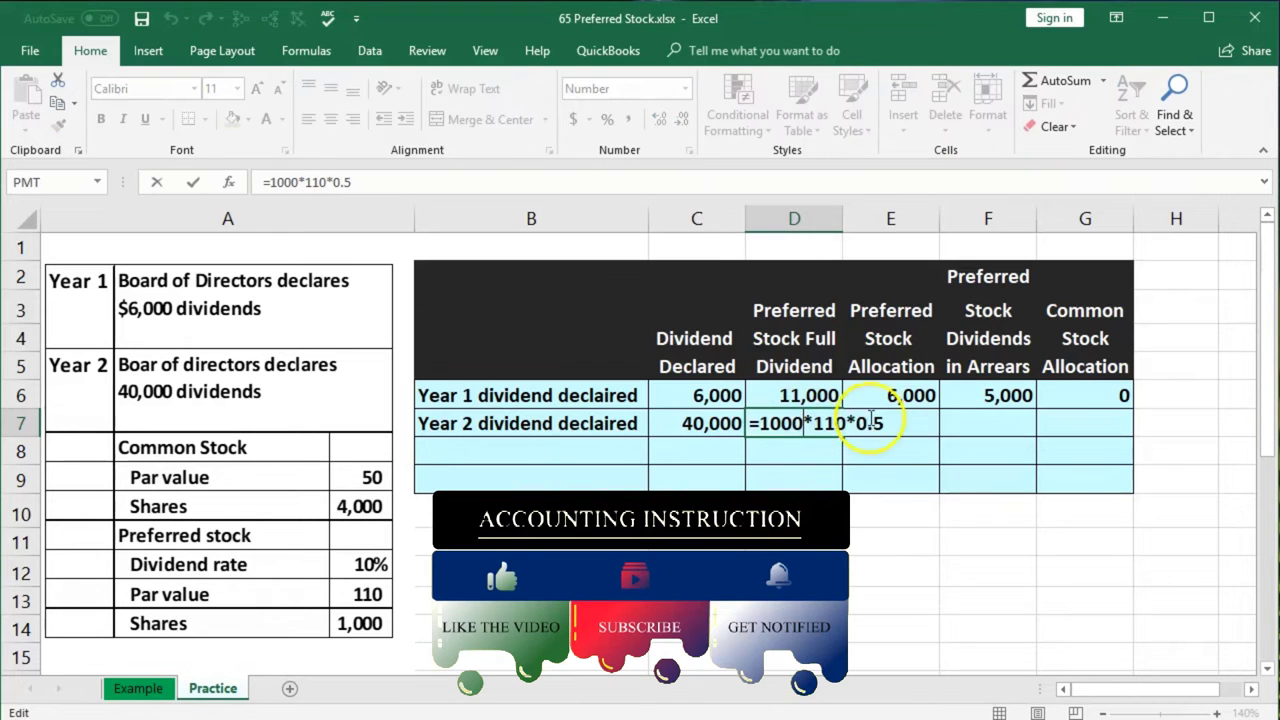
pyautogui.press('BackSpace')
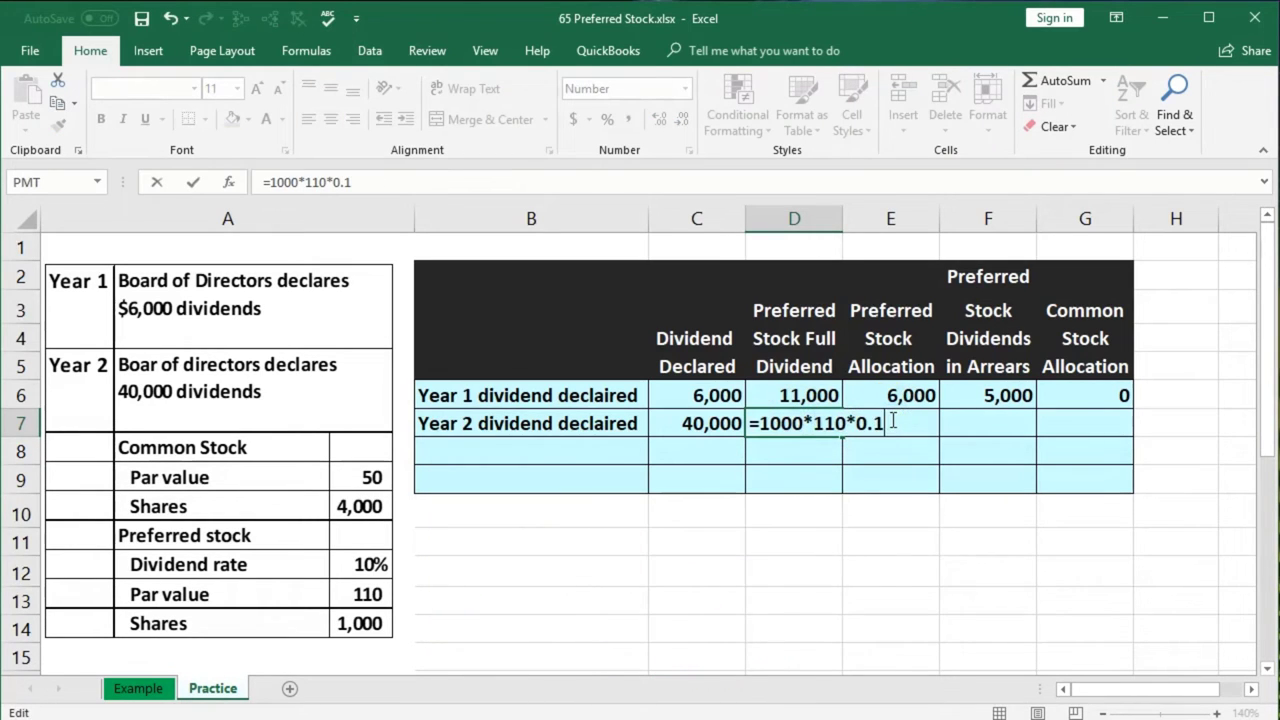
pyautogui.press('Return')
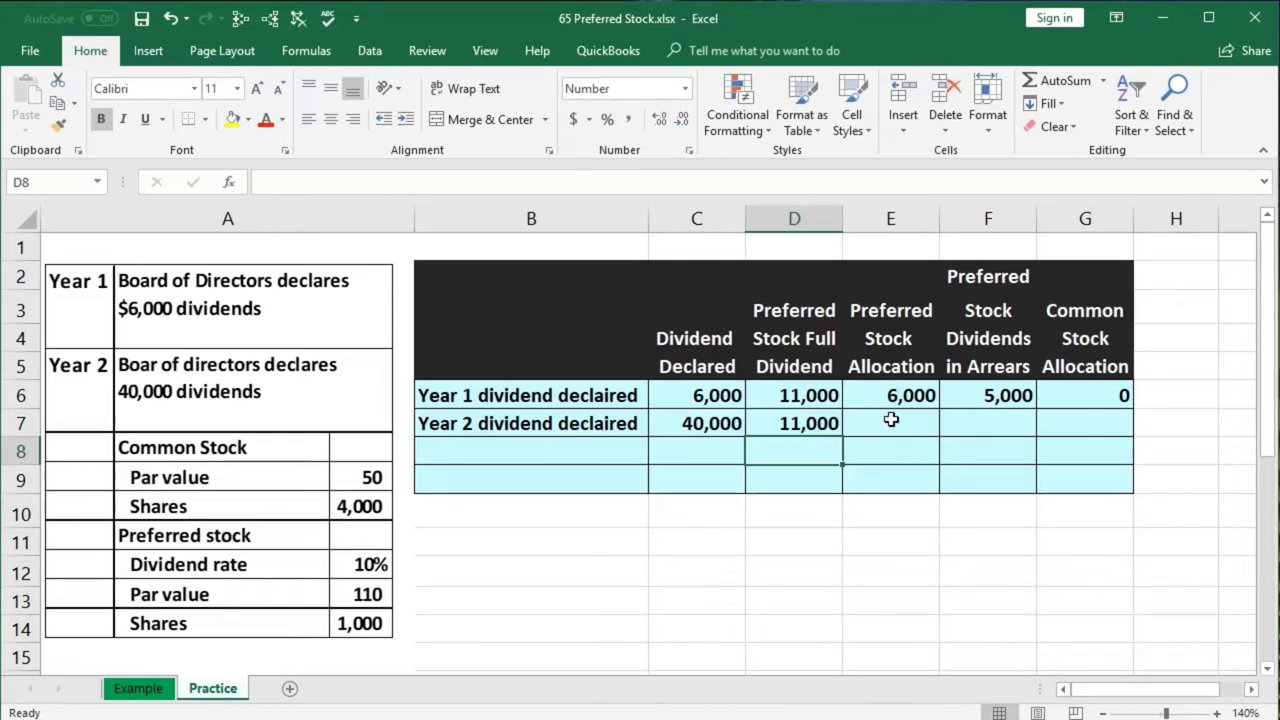
pyautogui.click(891, 427)
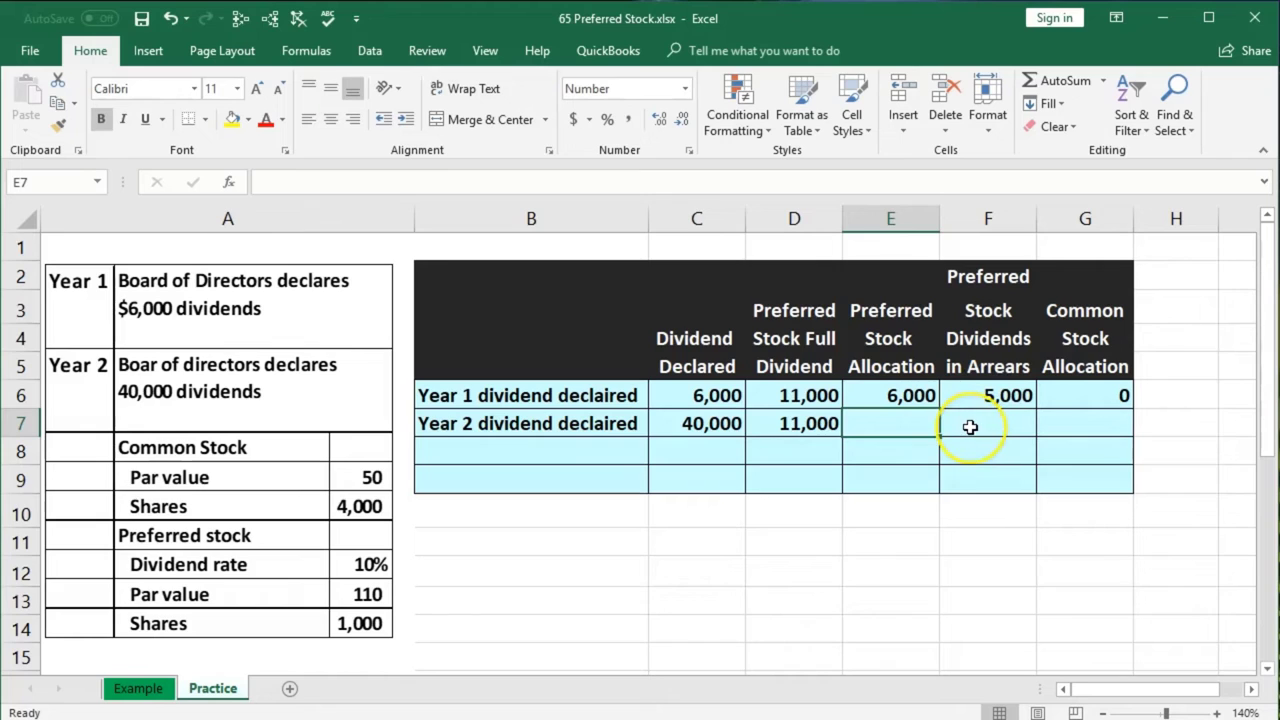
# - Set E7 to =D7+F6 so Year 2's preferred allocation shows 16,000
pyautogui.write('=')
pyautogui.click(818, 421)
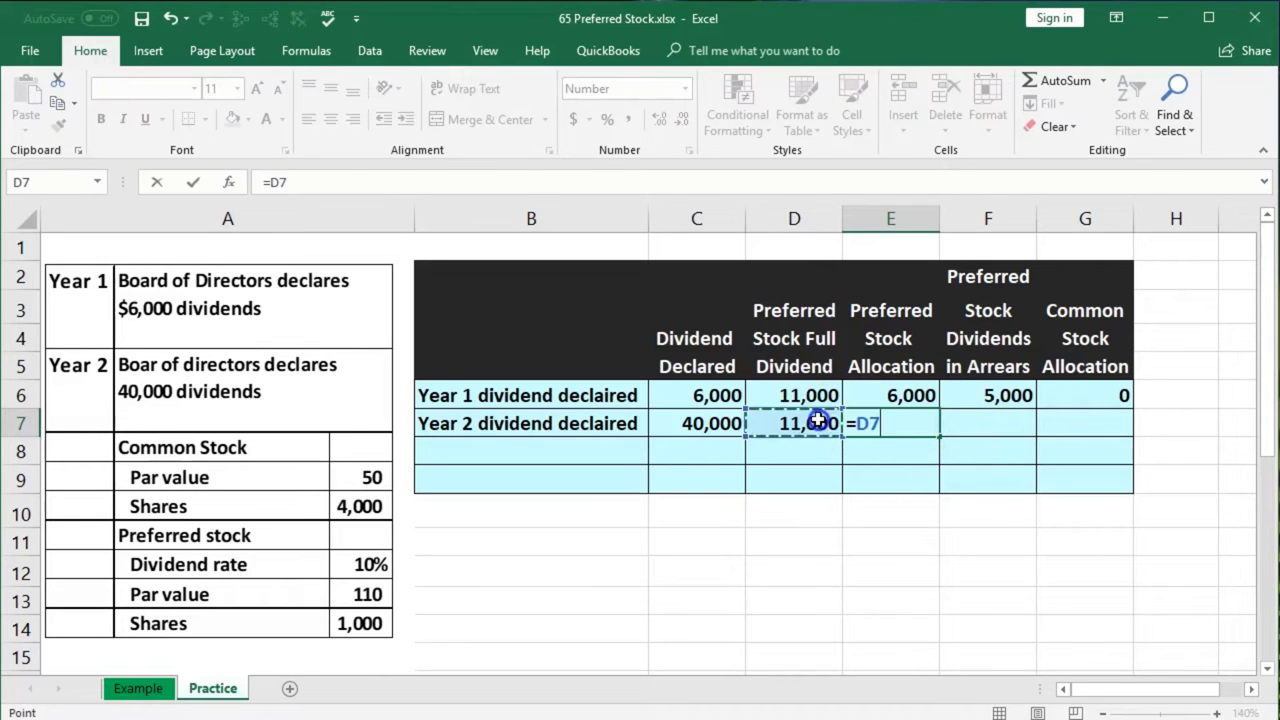
pyautogui.click(1013, 394)
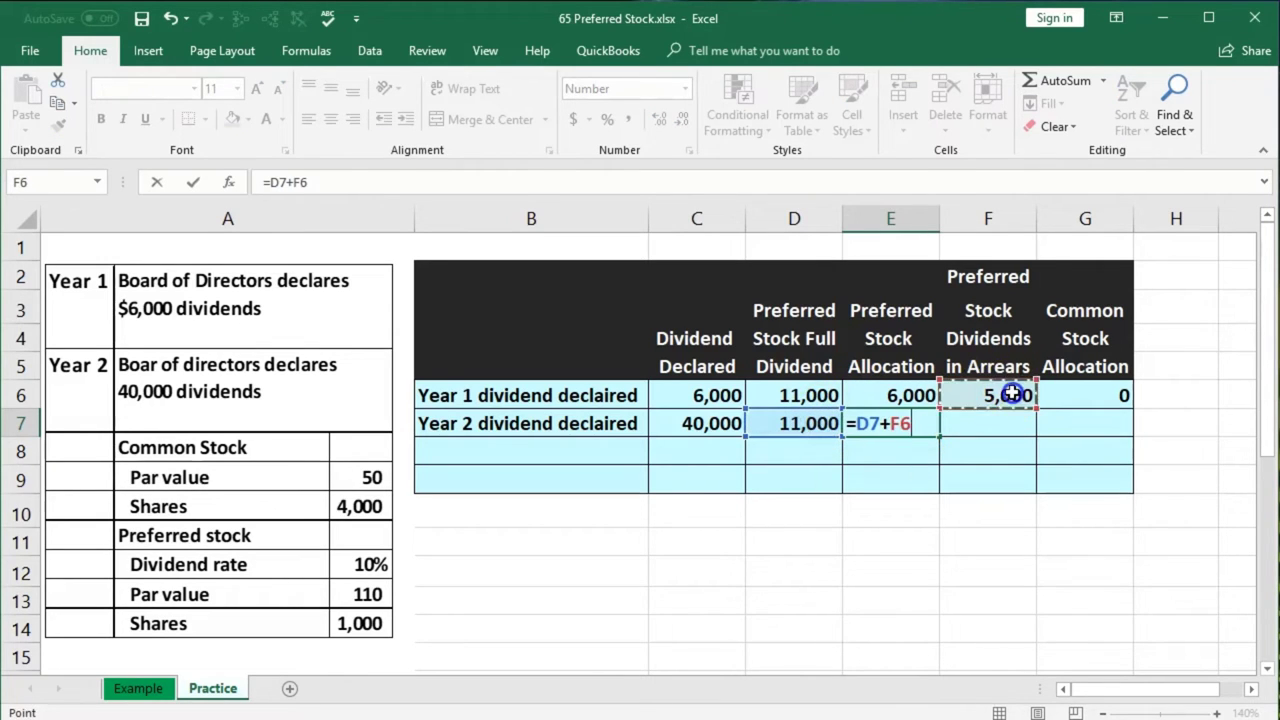
pyautogui.press('Return')
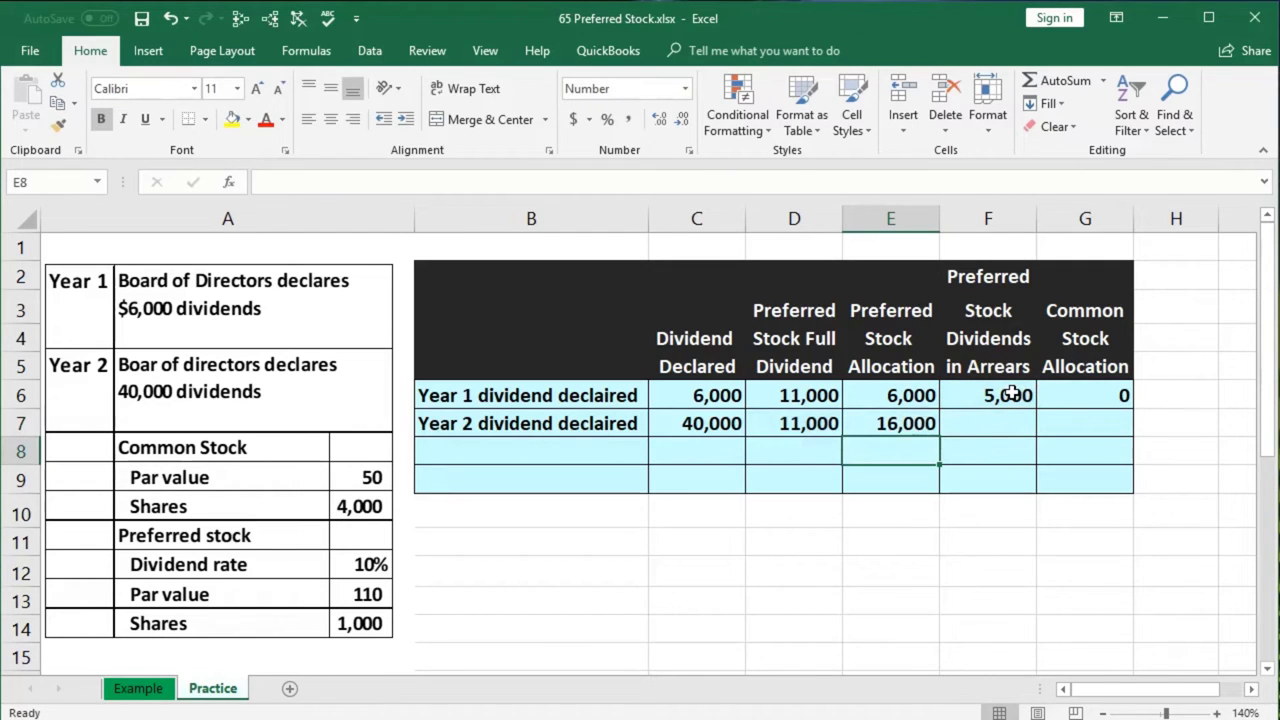
pyautogui.click(1000, 421)
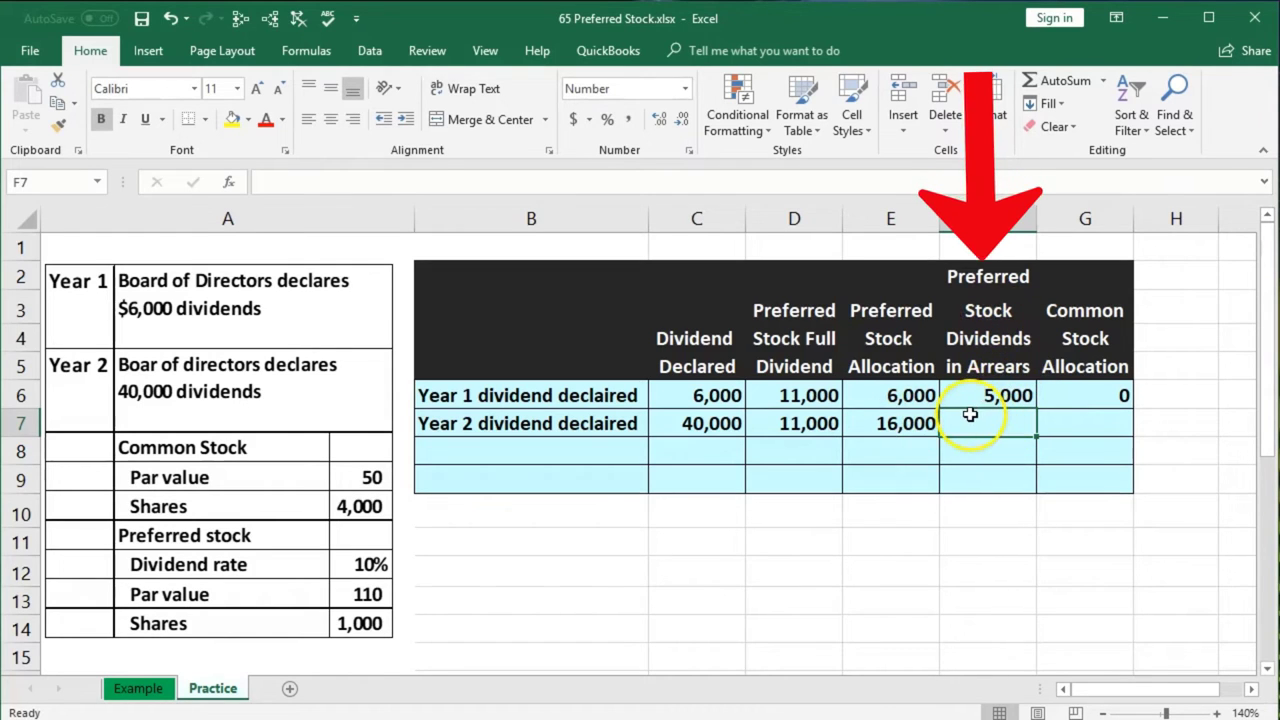
# - Enter 0 in F7 for Year 2's arrears, then review the D7, E7 and F6 formulas
pyautogui.write('0')
pyautogui.press('Return')
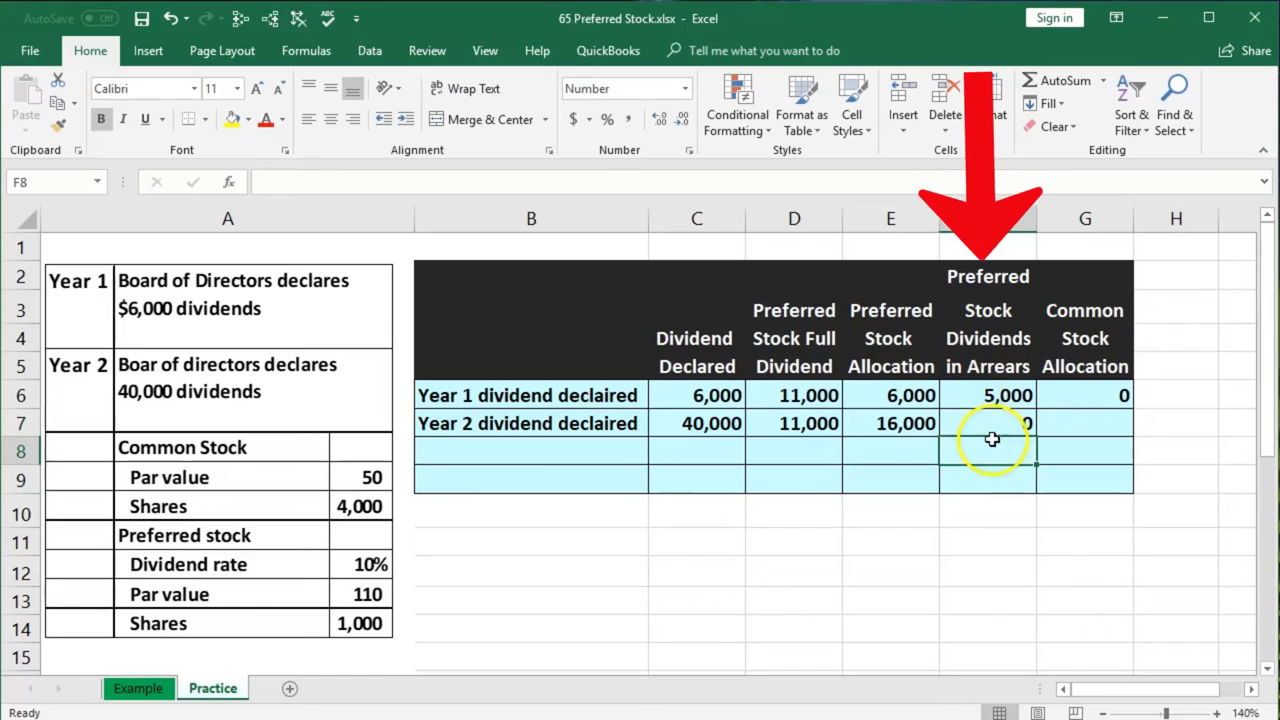
pyautogui.click(993, 426)
pyautogui.click(888, 425)
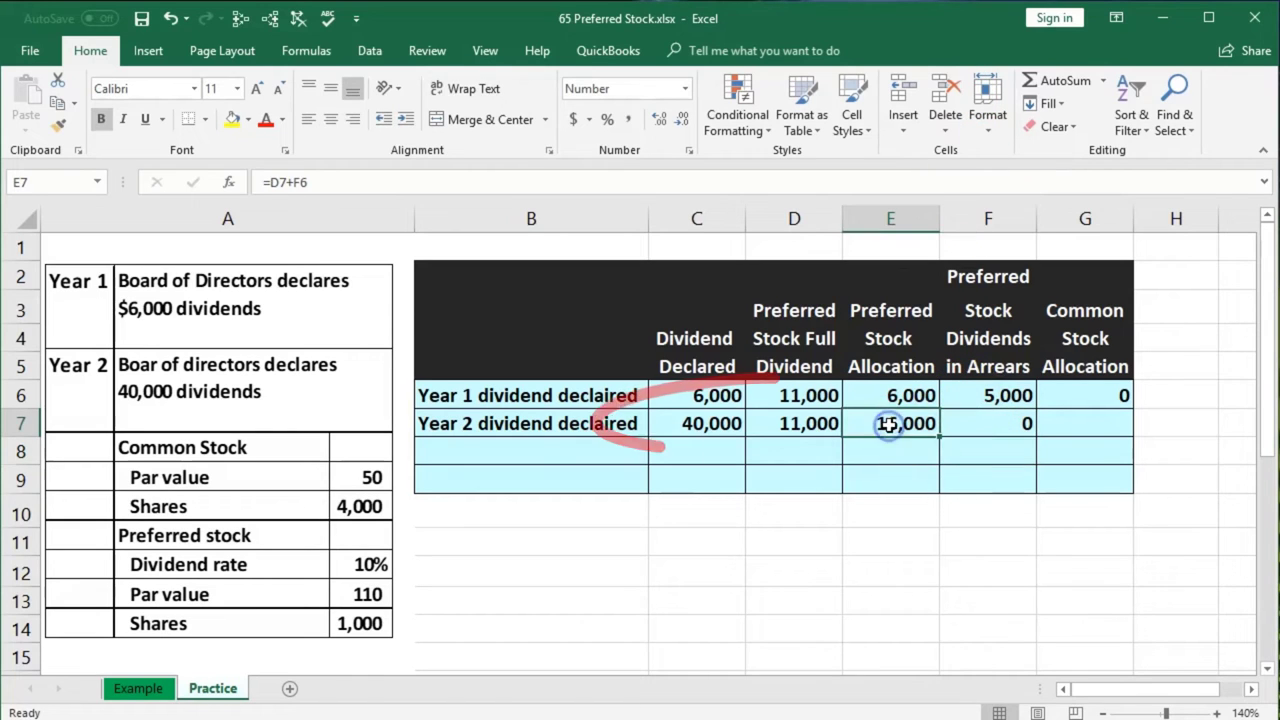
pyautogui.click(803, 425)
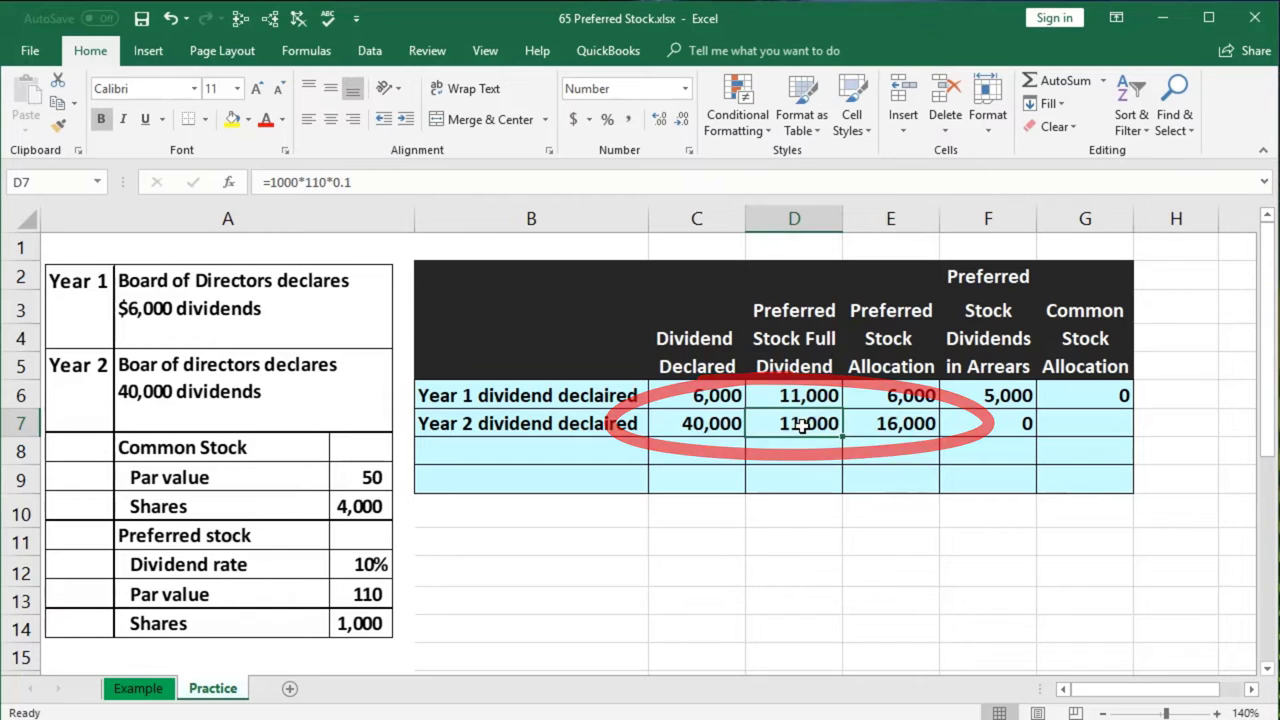
pyautogui.click(895, 423)
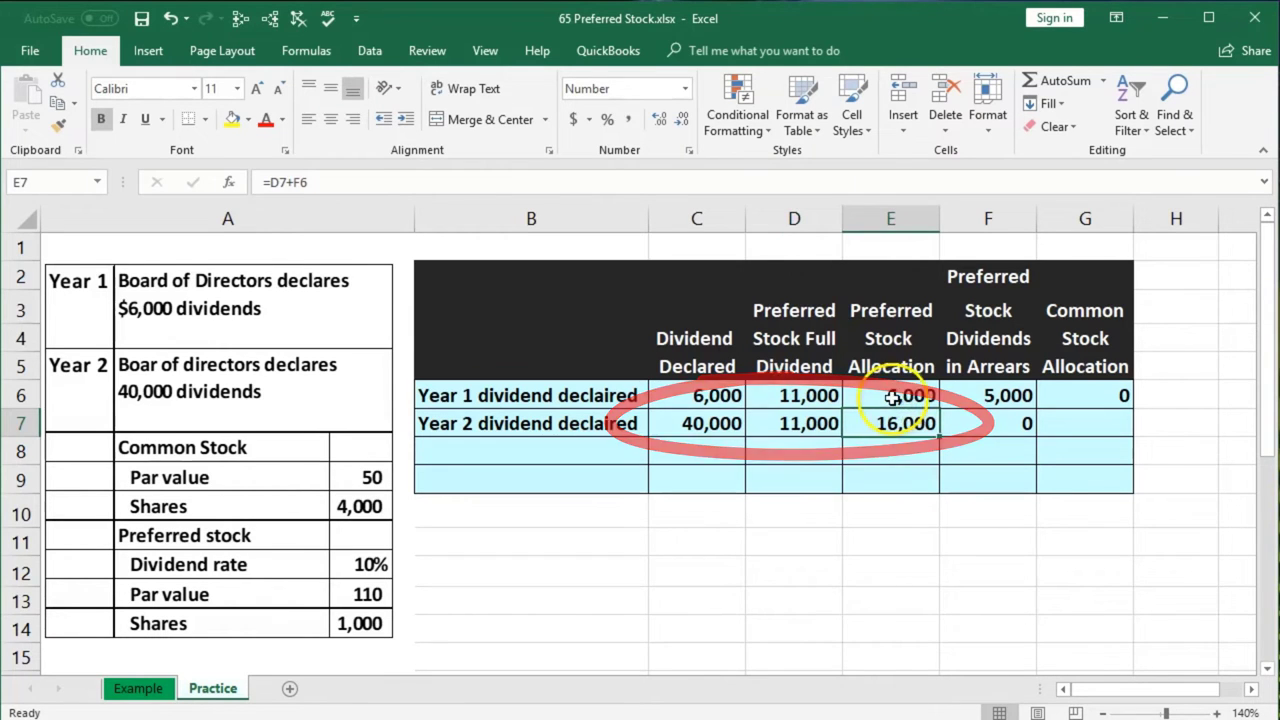
pyautogui.click(995, 399)
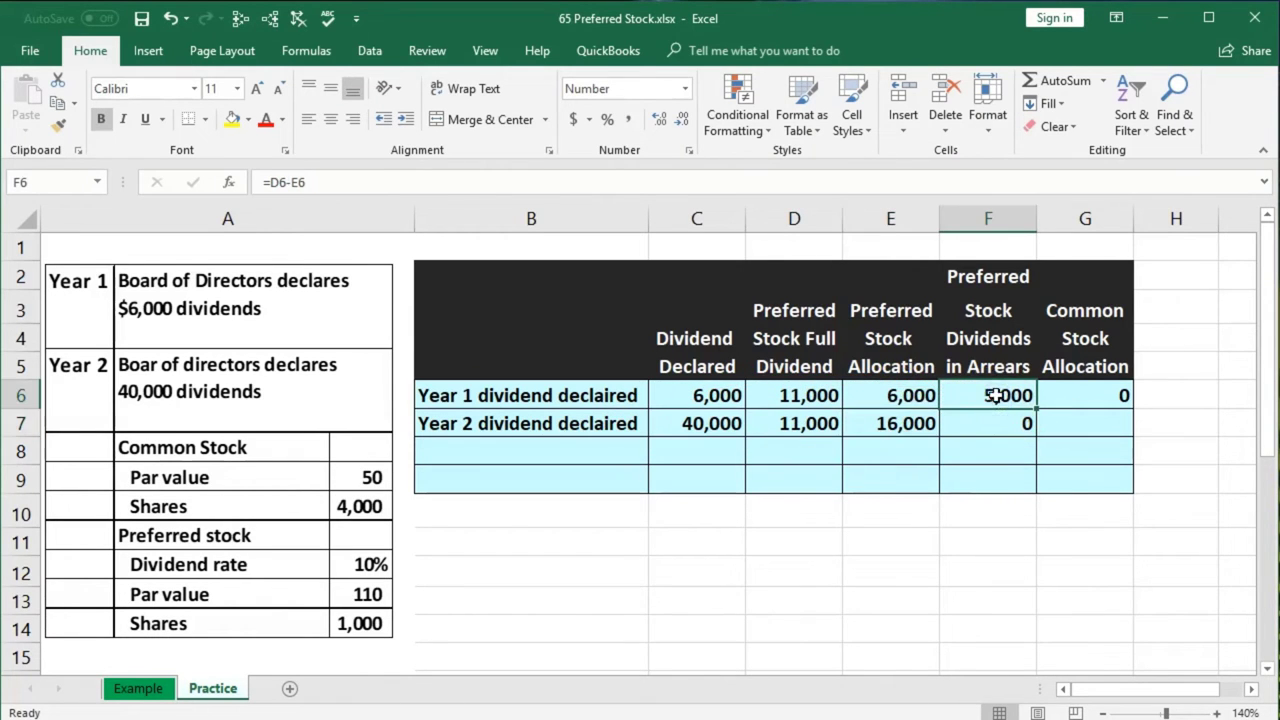
pyautogui.hotkey('ctrl', 'c')
pyautogui.click(973, 421)
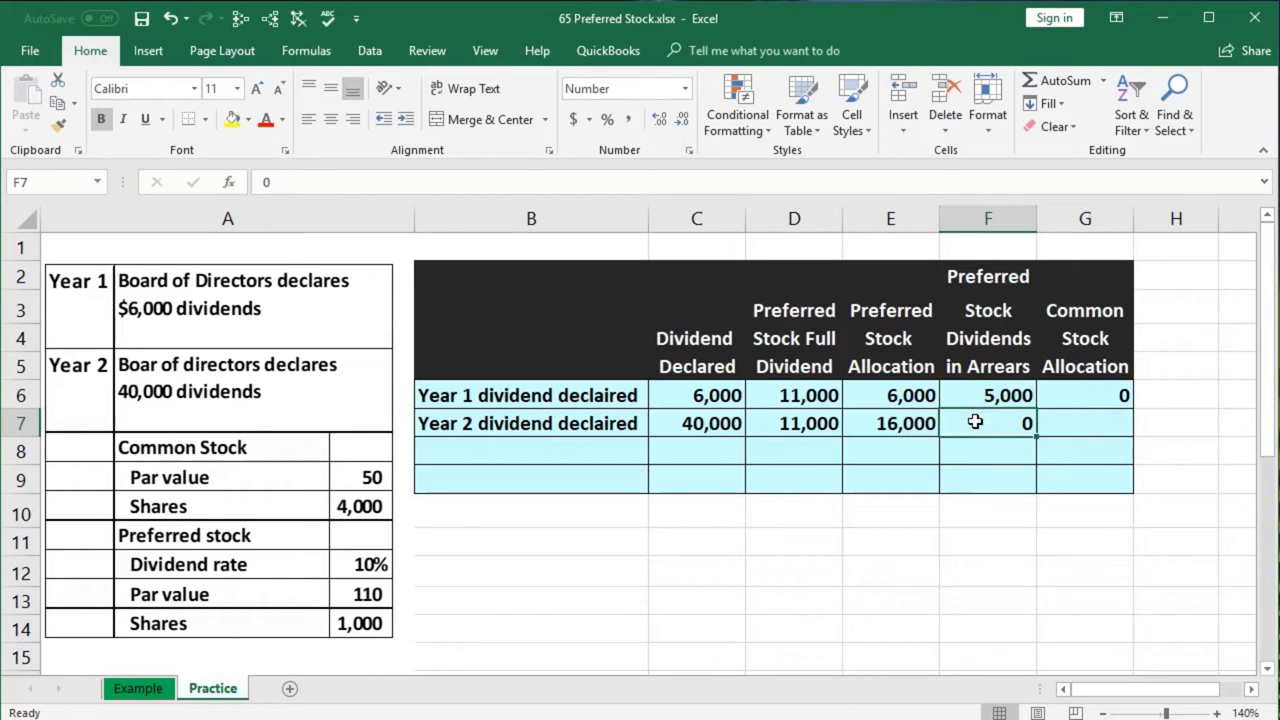
pyautogui.click(1090, 428)
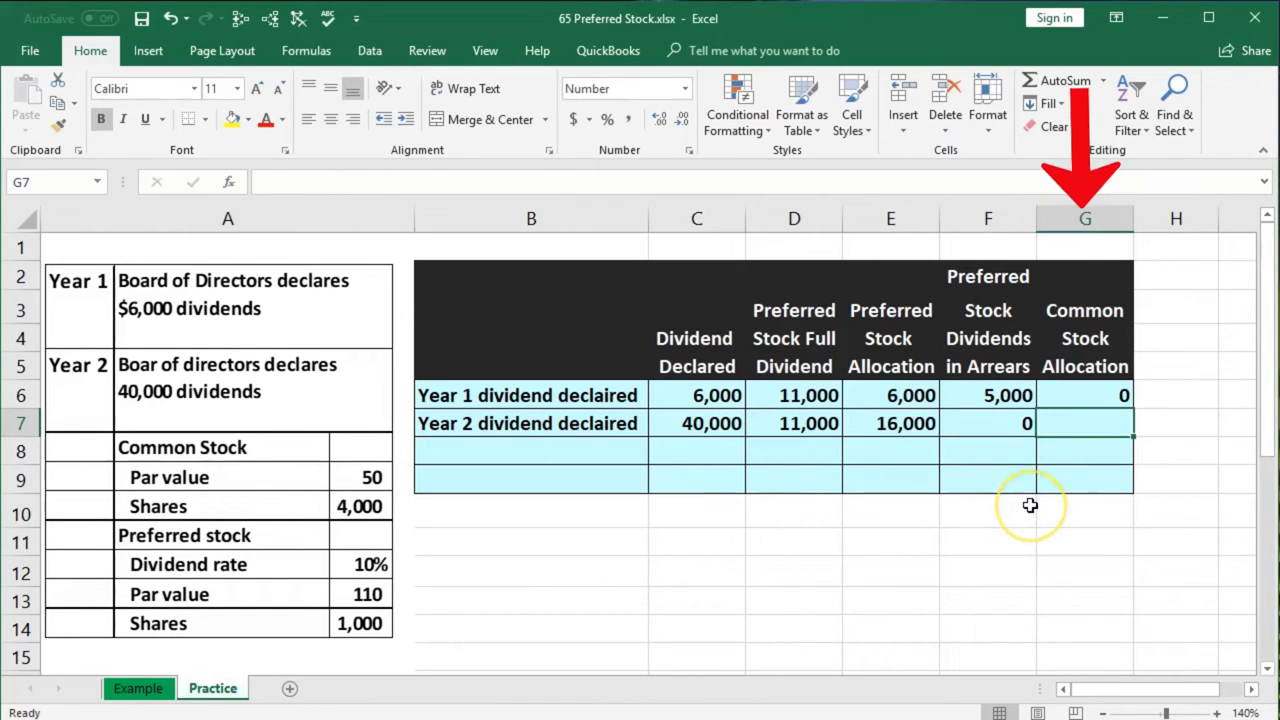
# - Enter =C7-E7 in G7 so Year 2's common stock allocation shows 24,000, then verify the formula
pyautogui.write('=')
pyautogui.click(723, 427)
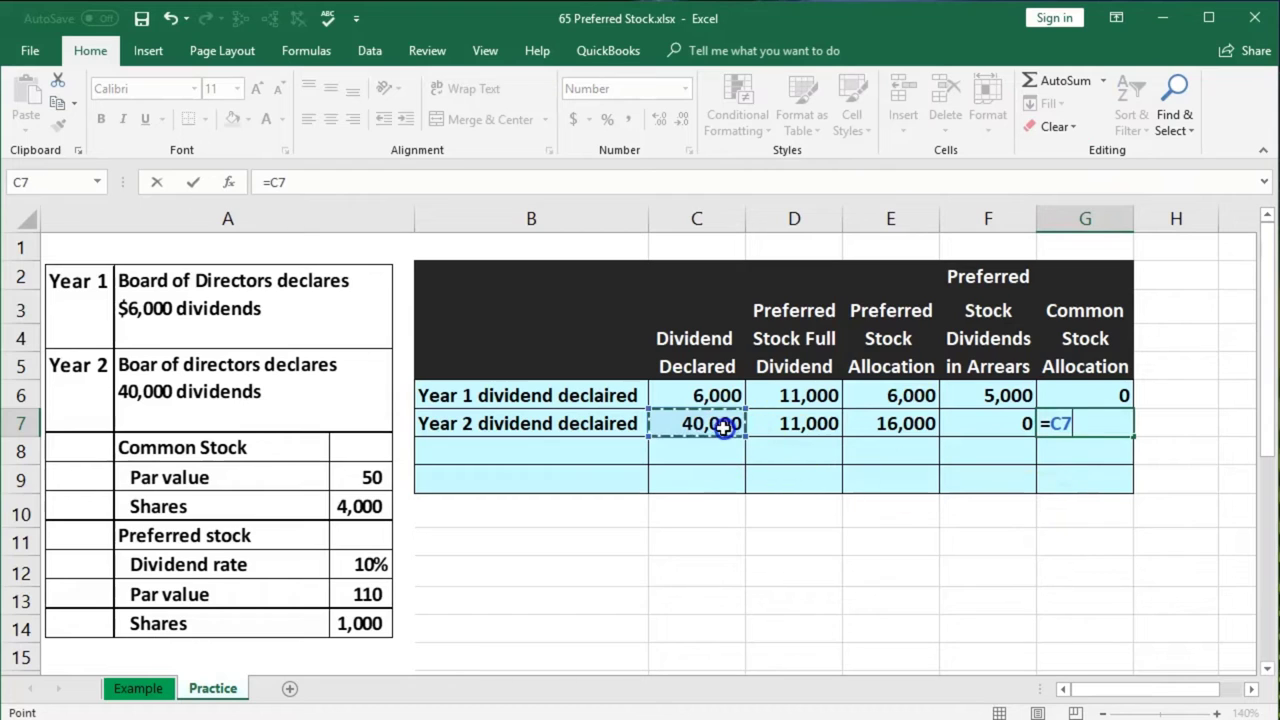
pyautogui.write('-')
pyautogui.click(913, 425)
pyautogui.press('Return')
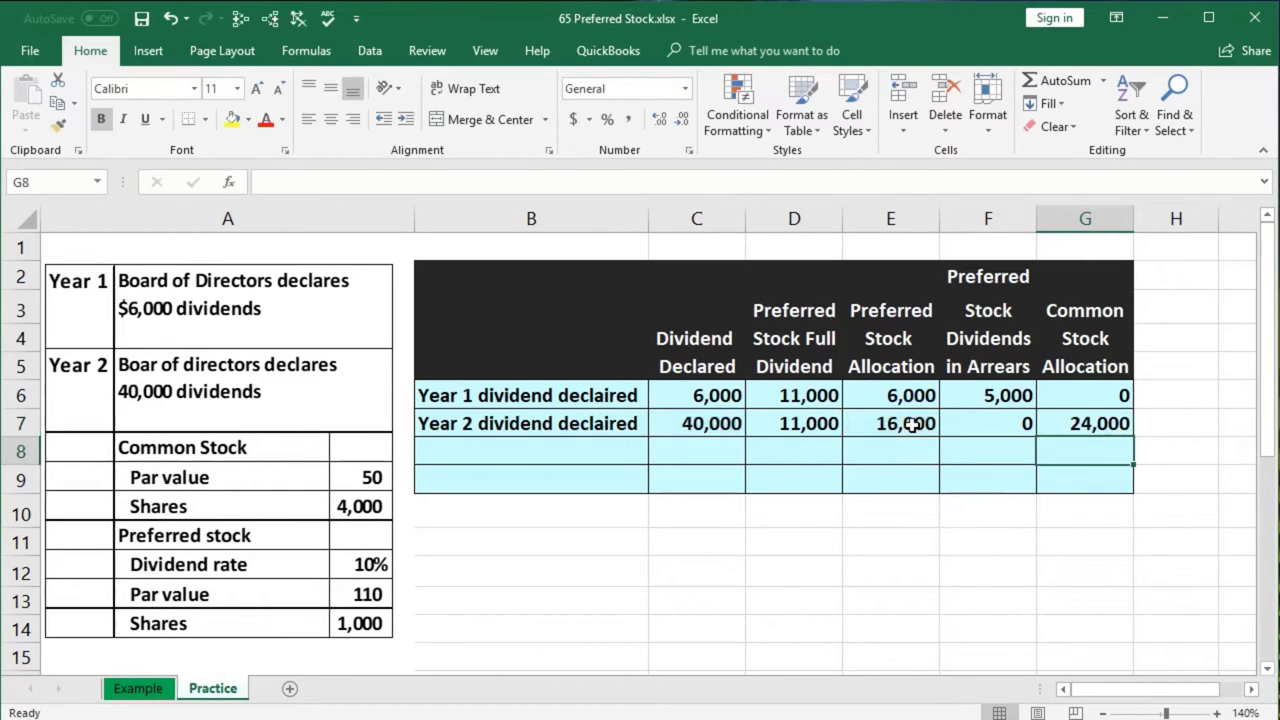
pyautogui.click(1071, 423)
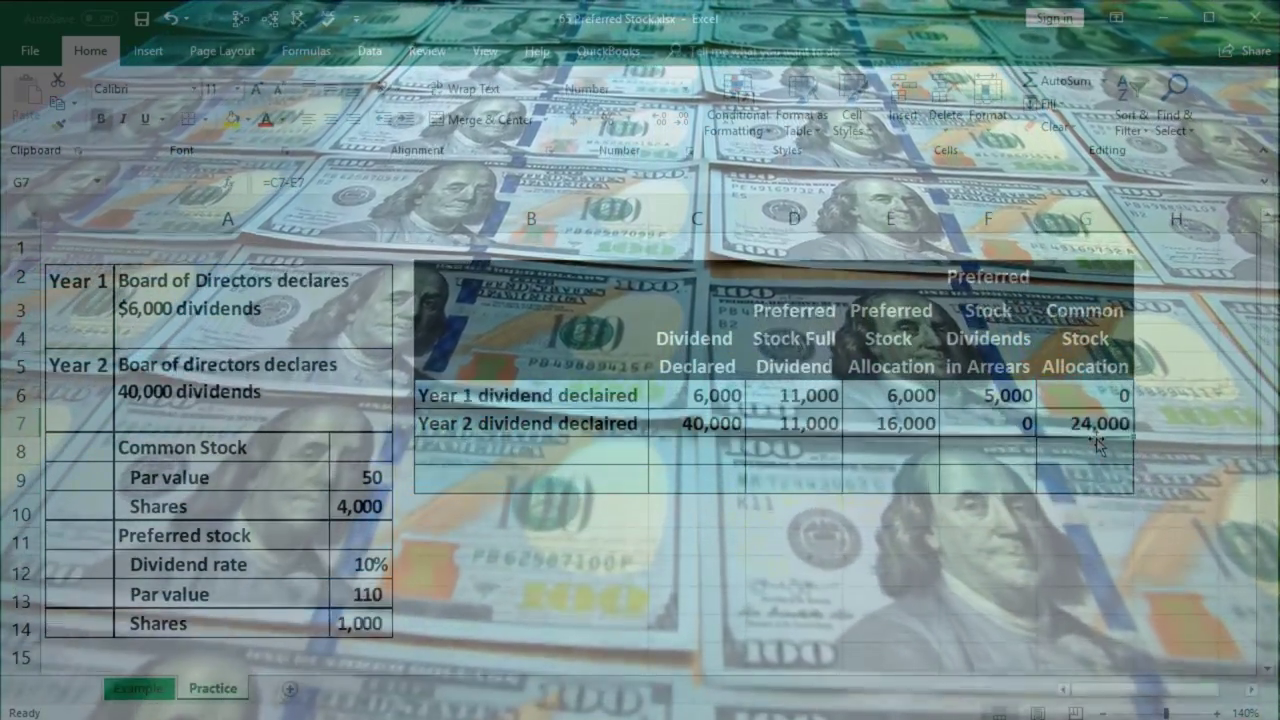
pyautogui.click(802, 432)
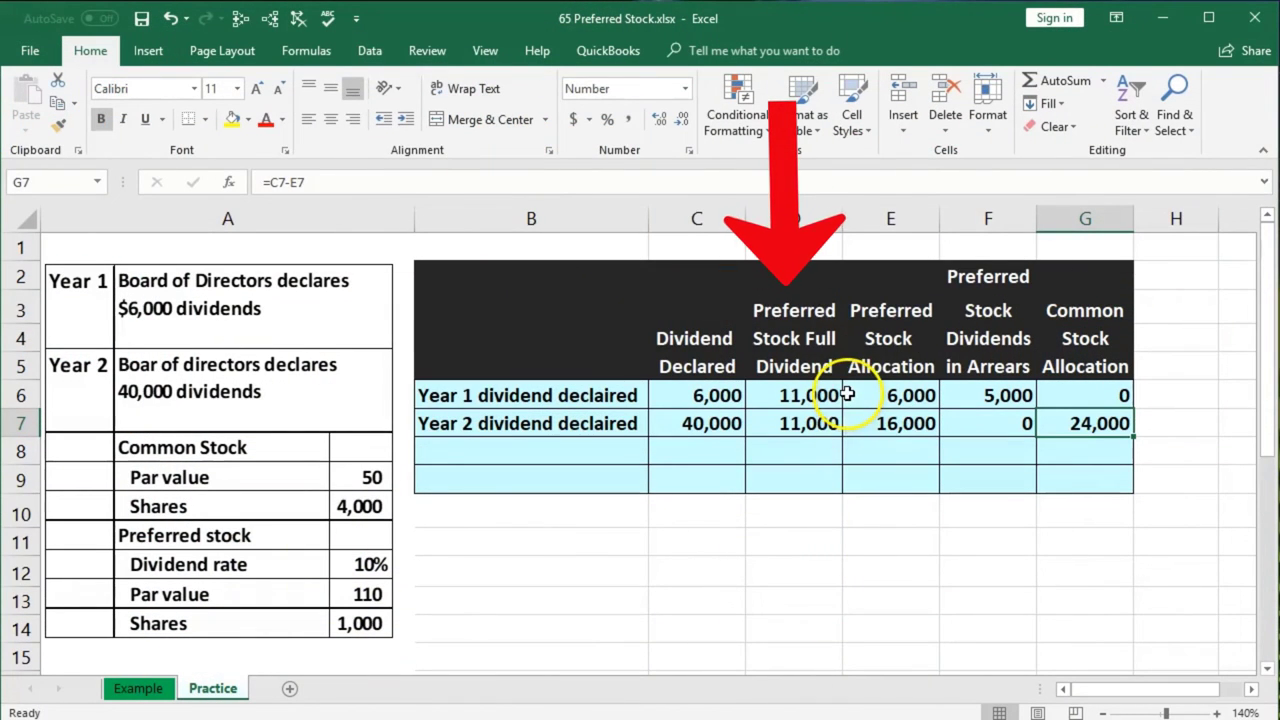
pyautogui.click(831, 481)
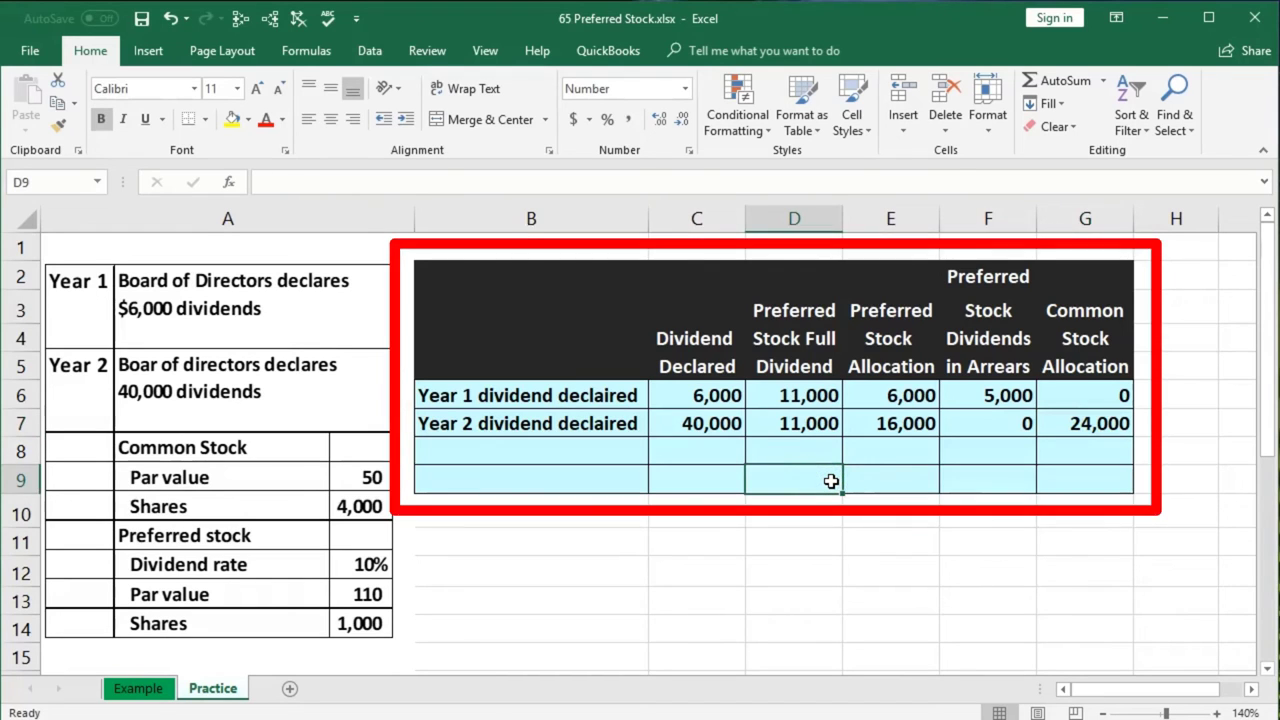
pyautogui.click(1052, 481)
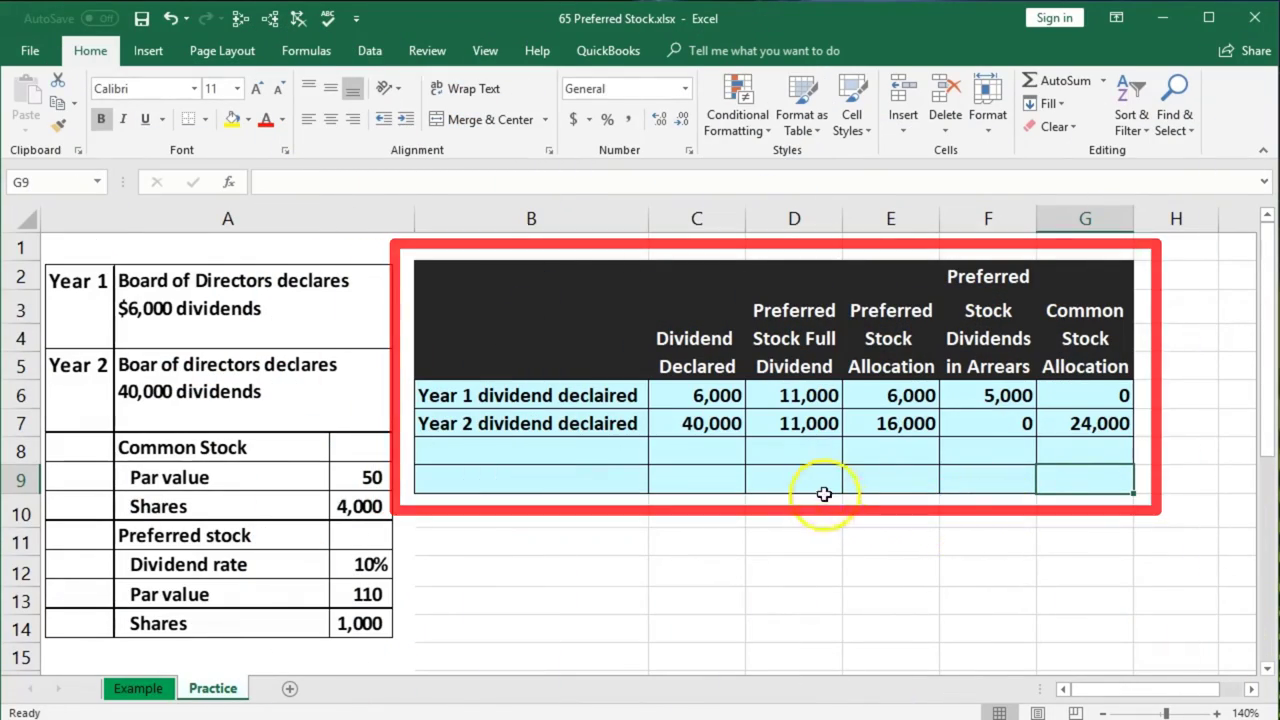
pyautogui.click(823, 490)
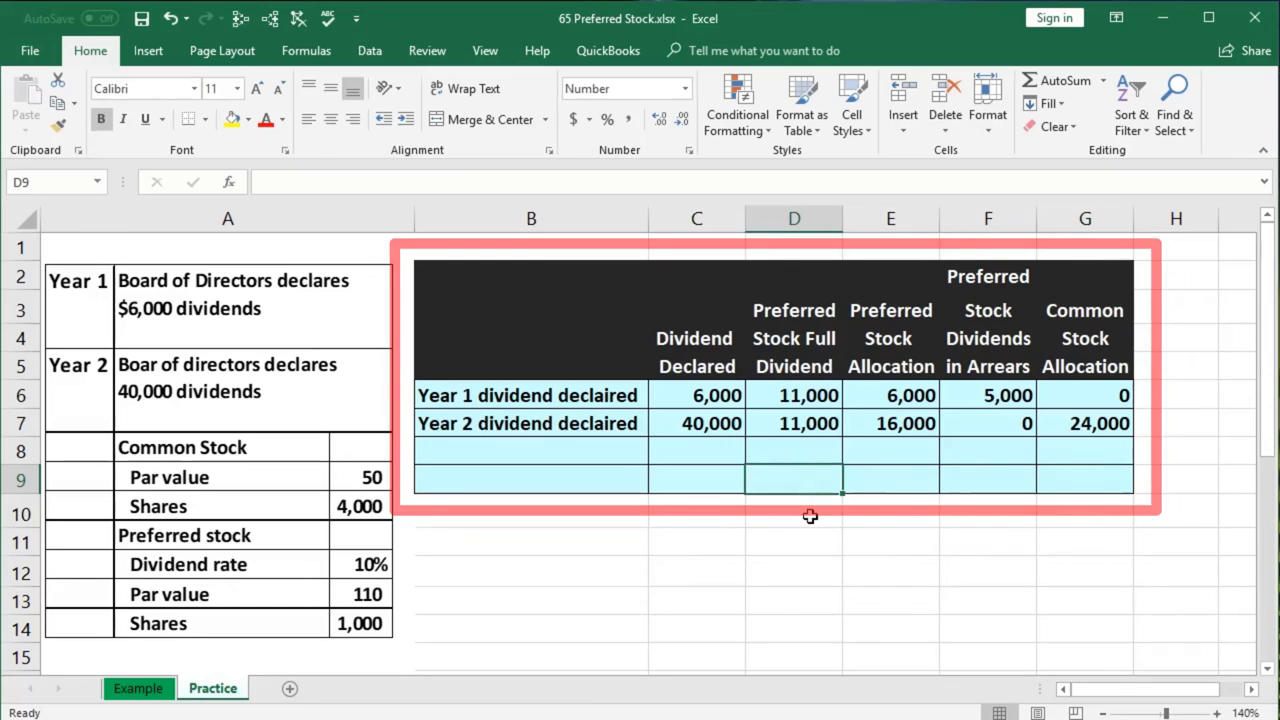